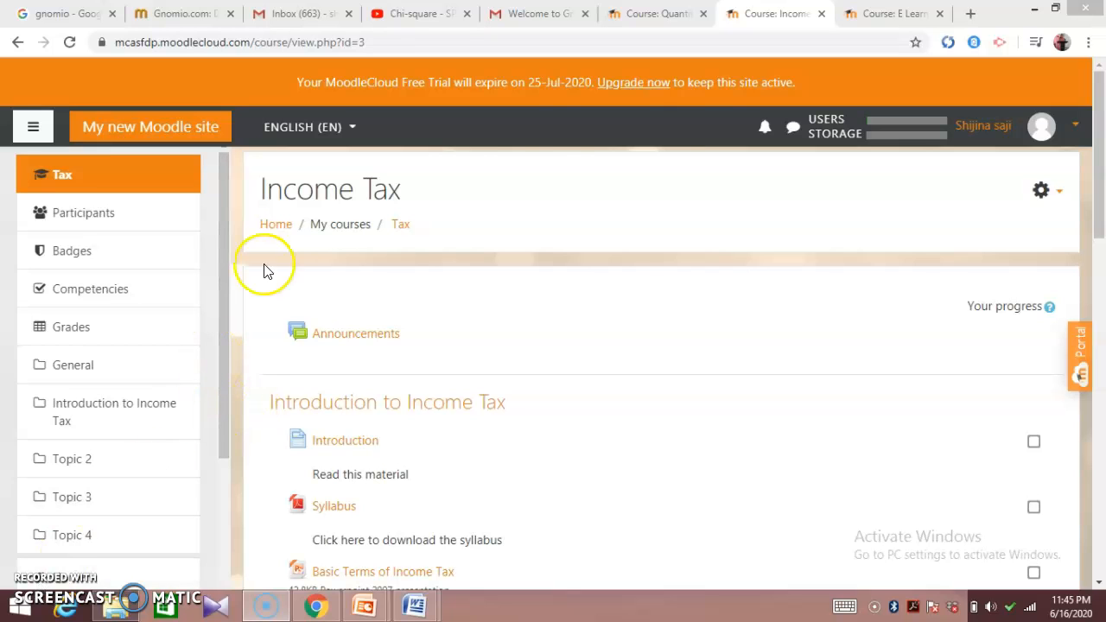
Turn editing on for the Income Tax course and add a BigBlueButtonBN activity to the Introduction to Income Tax section
left_click(1050, 197)
left_click(1026, 246)
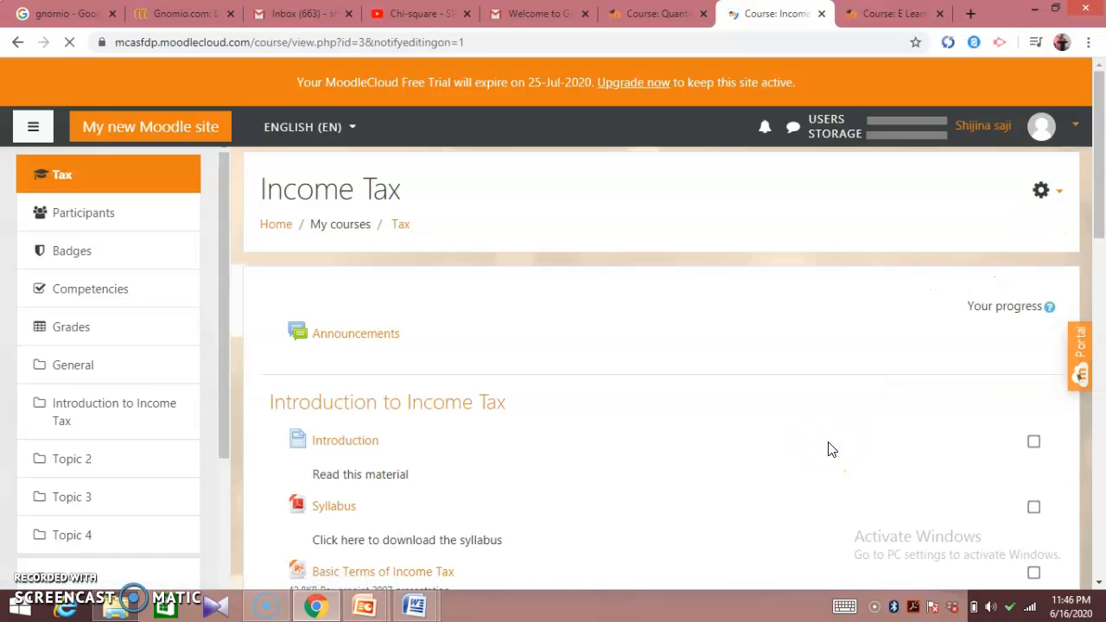
scroll(828, 446, "down", 3)
scroll(828, 446, "down", 4)
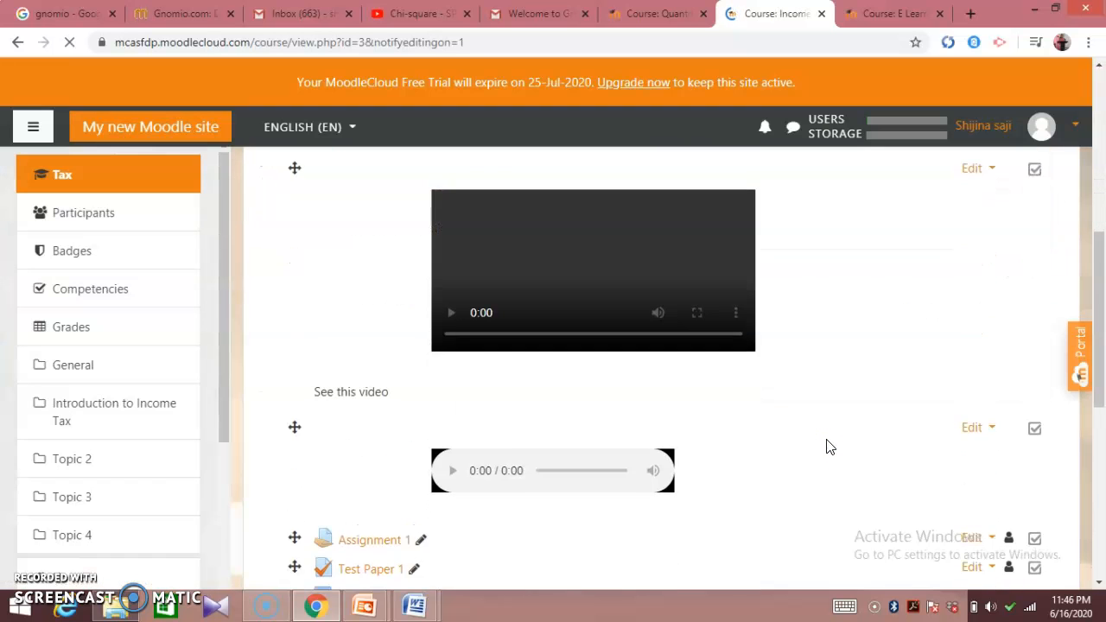
scroll(828, 447, "down", 3)
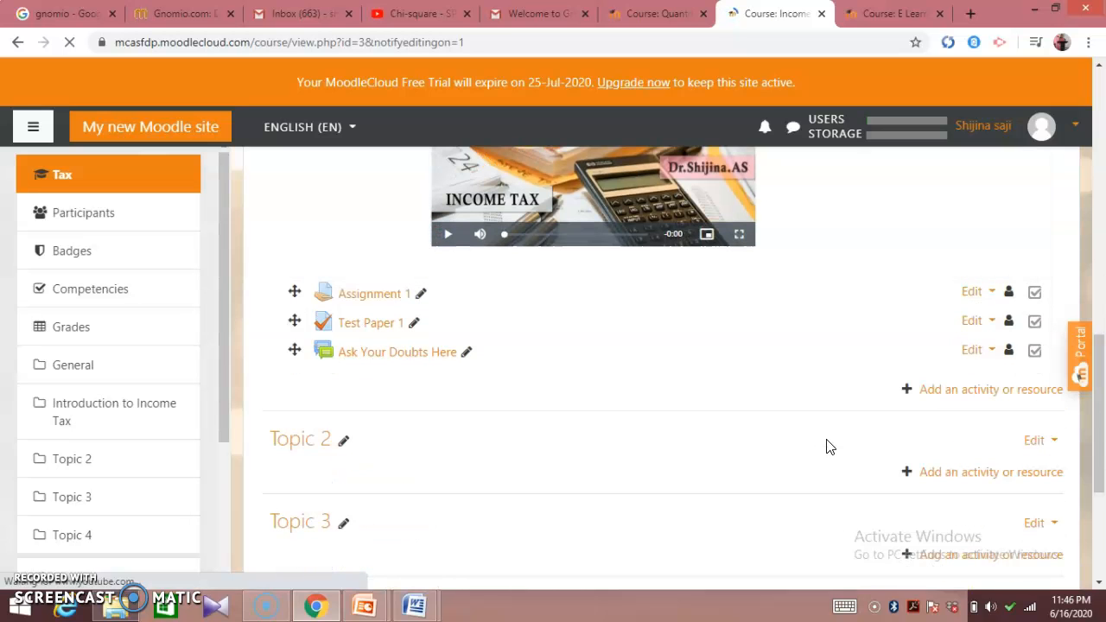
left_click(906, 391)
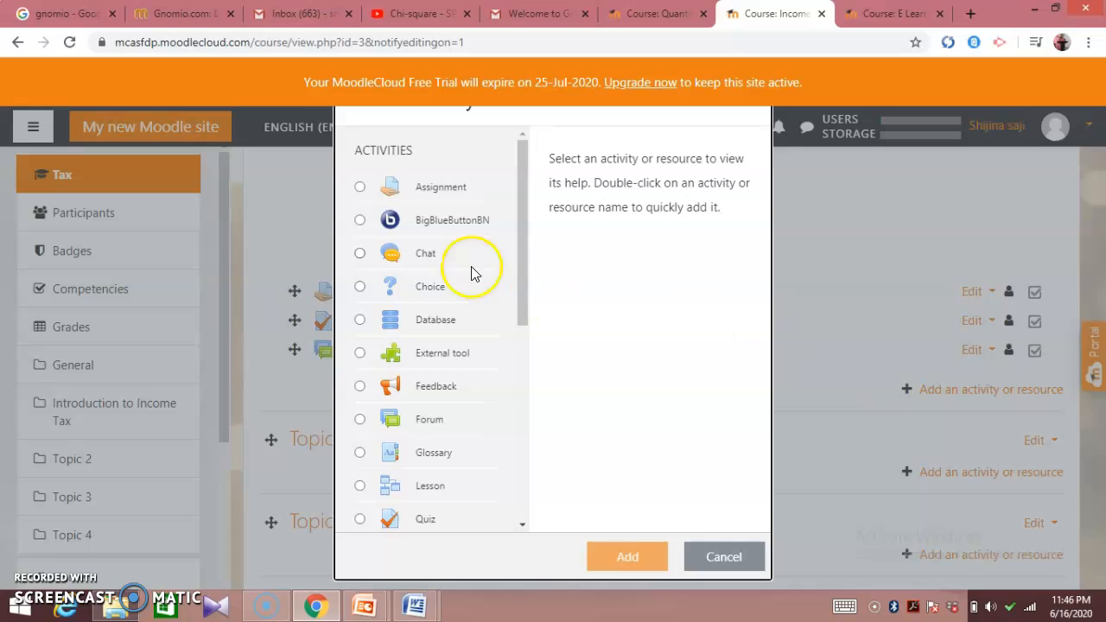
left_click(359, 220)
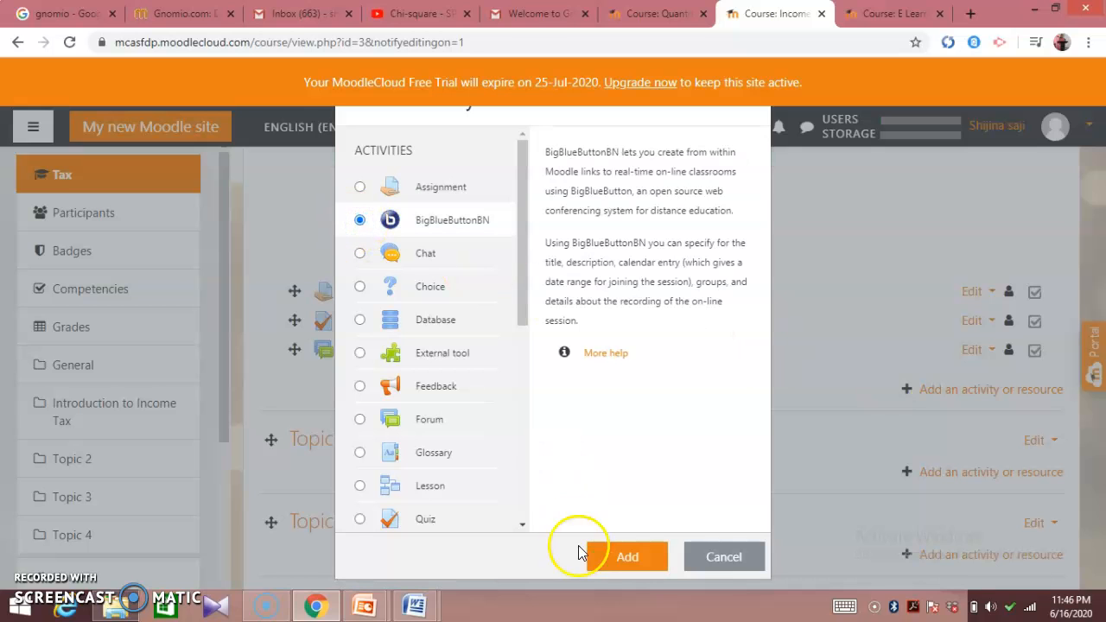
left_click(624, 557)
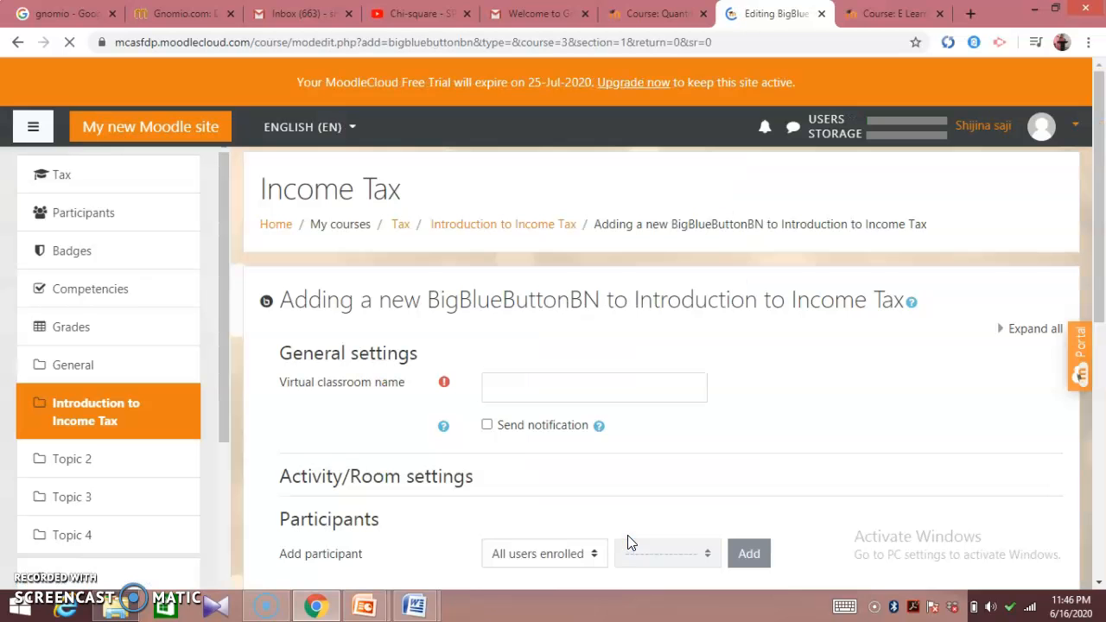
Name the virtual classroom "Live Session 1"
left_click(513, 390)
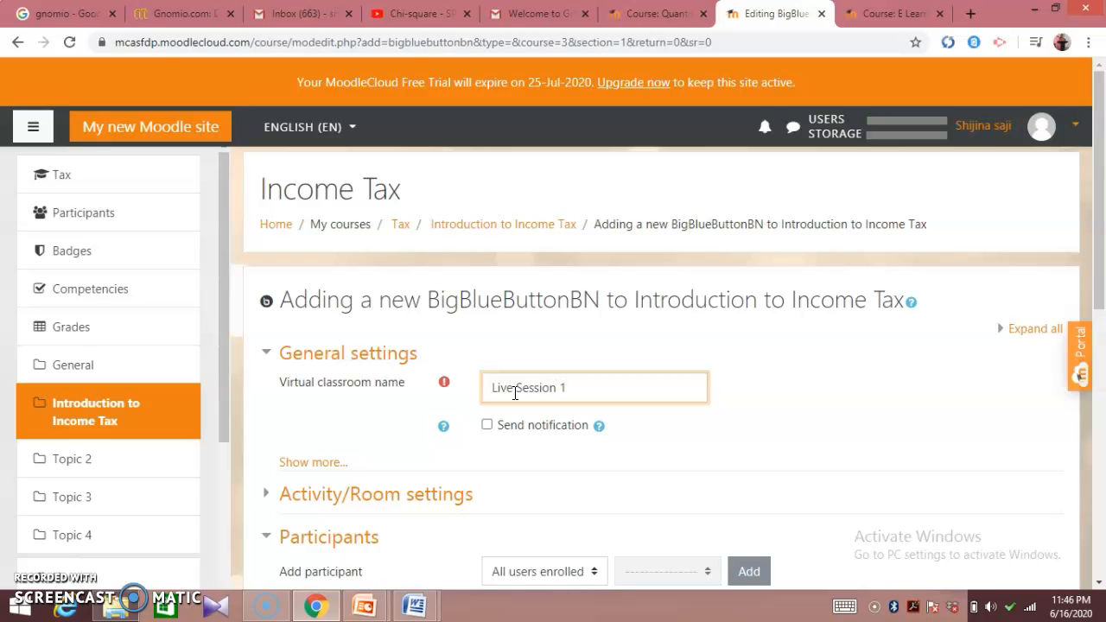
left_click(516, 465)
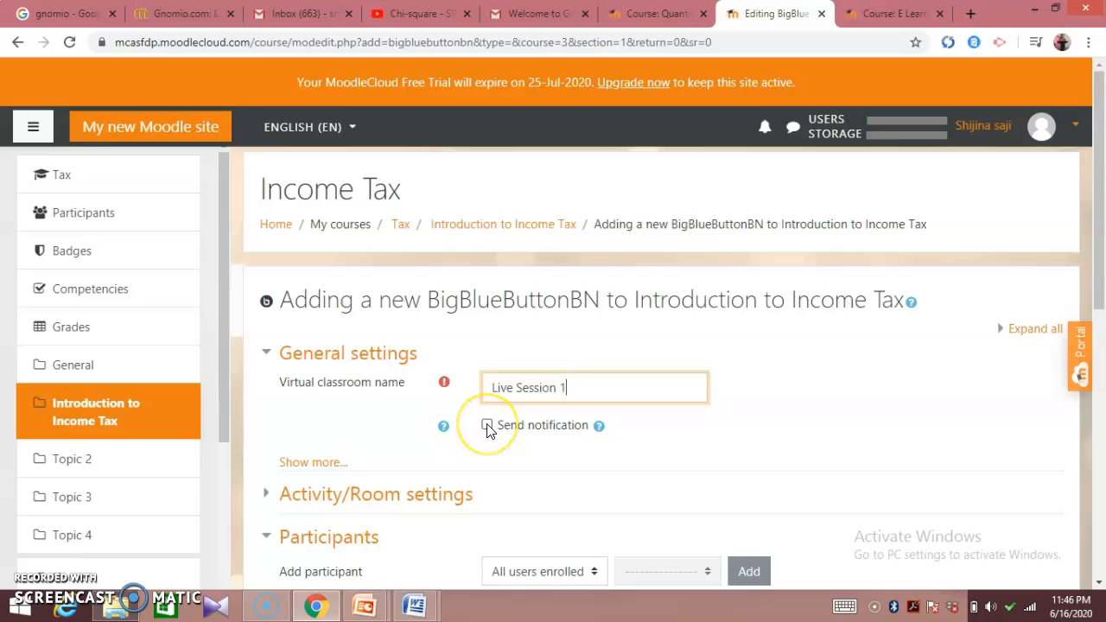
In the activity/room settings, enter the welcome message "Welcome you all" and enable Wait for moderator
left_click(378, 500)
scroll(383, 501, "down", 4)
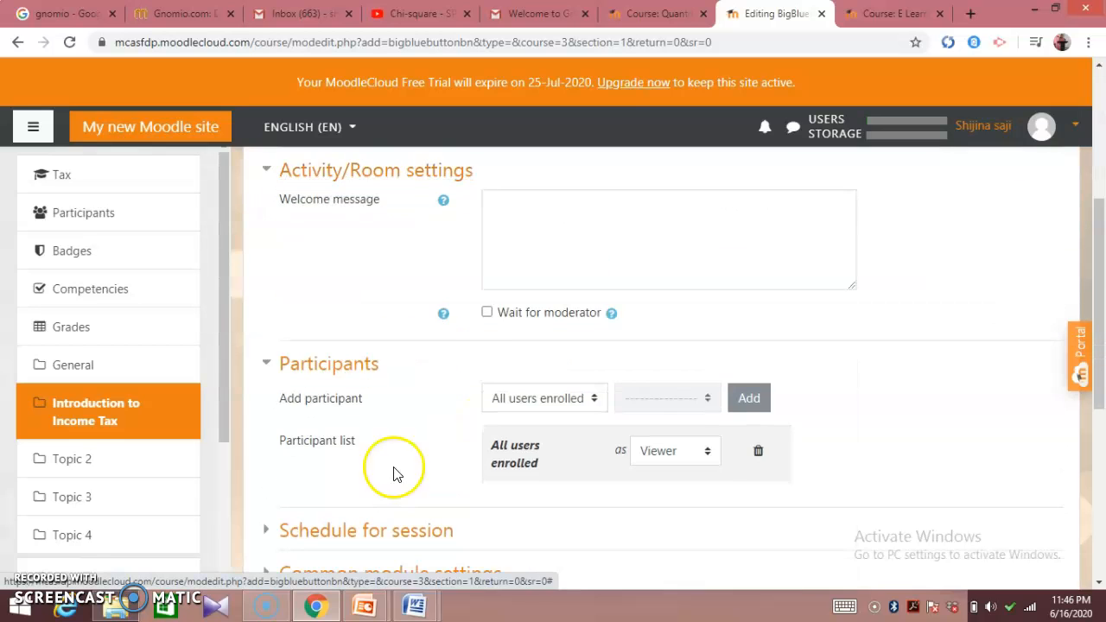
left_click(524, 220)
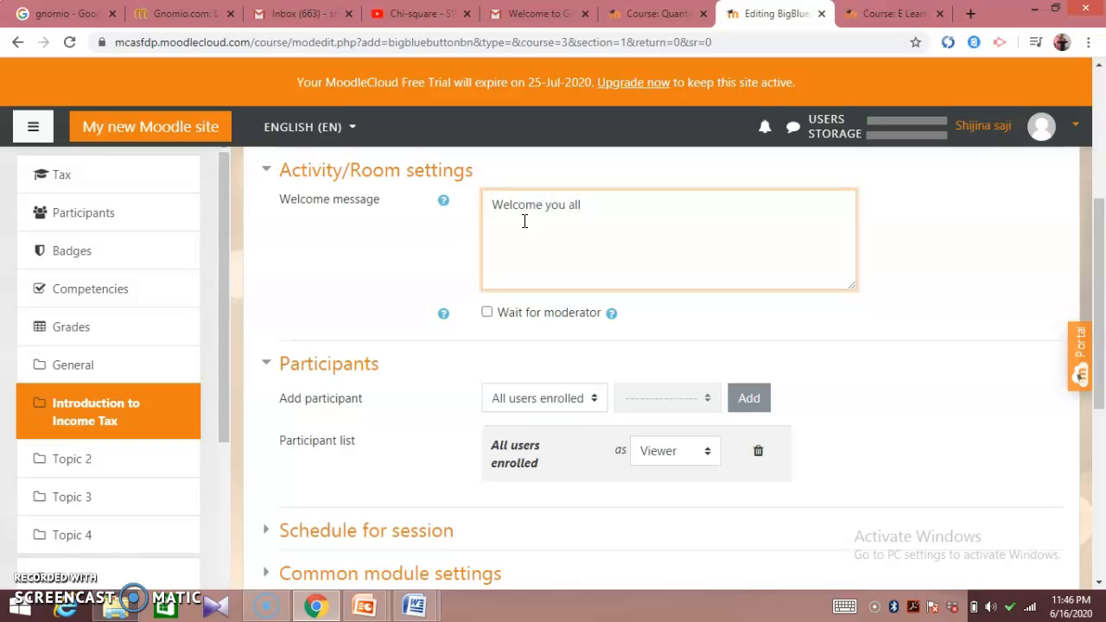
left_click(487, 313)
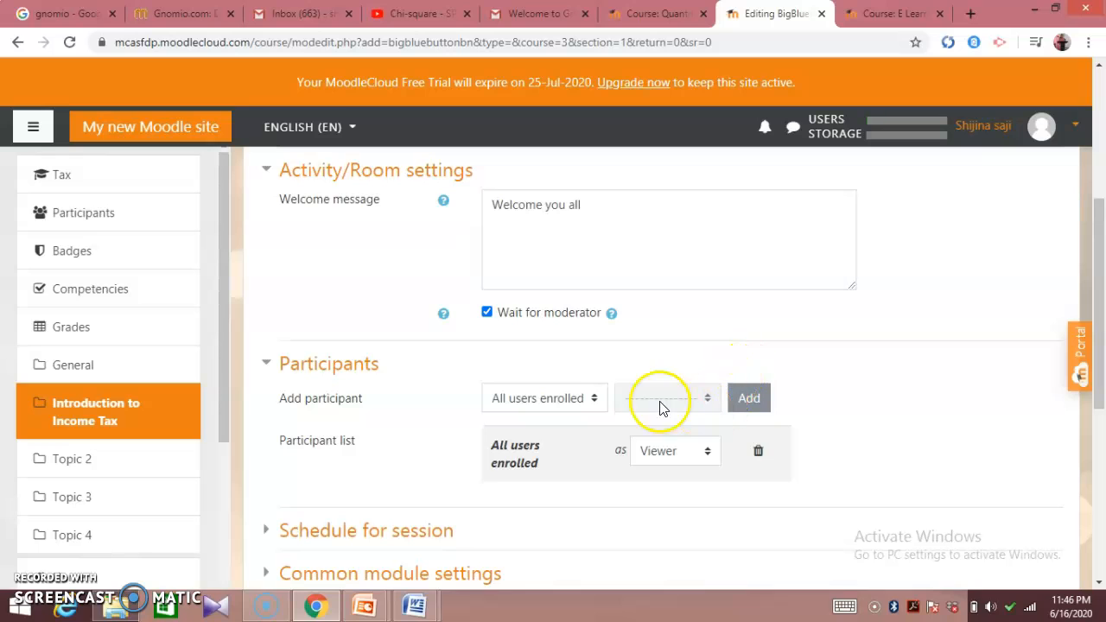
Add the teacher's individual user account to the participant list and set that user's role to Moderator
left_click(594, 399)
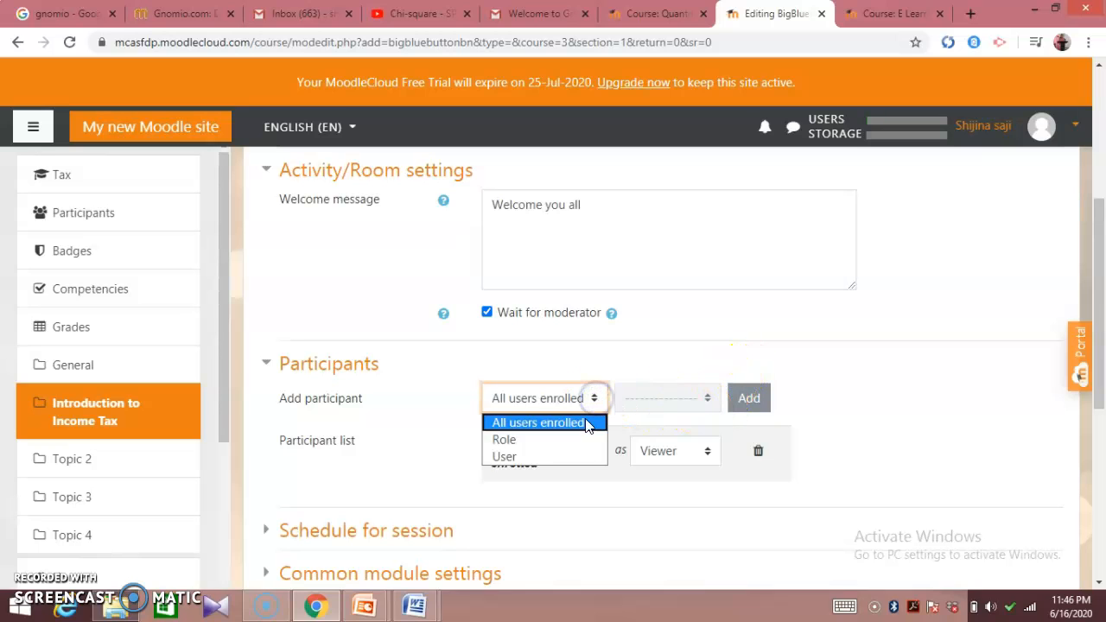
left_click(559, 457)
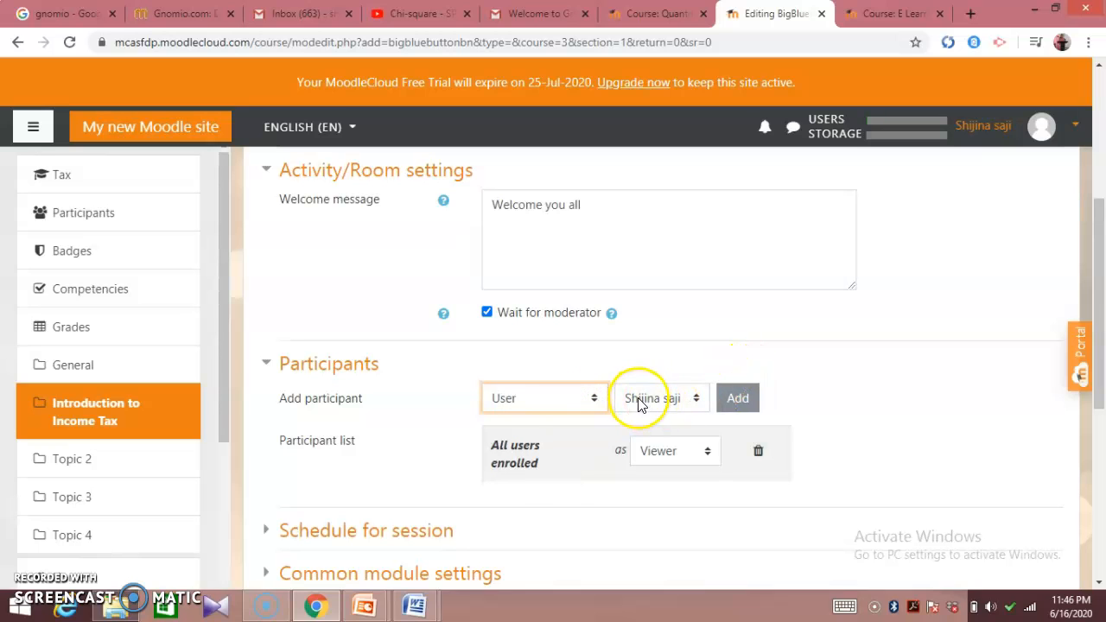
left_click(733, 399)
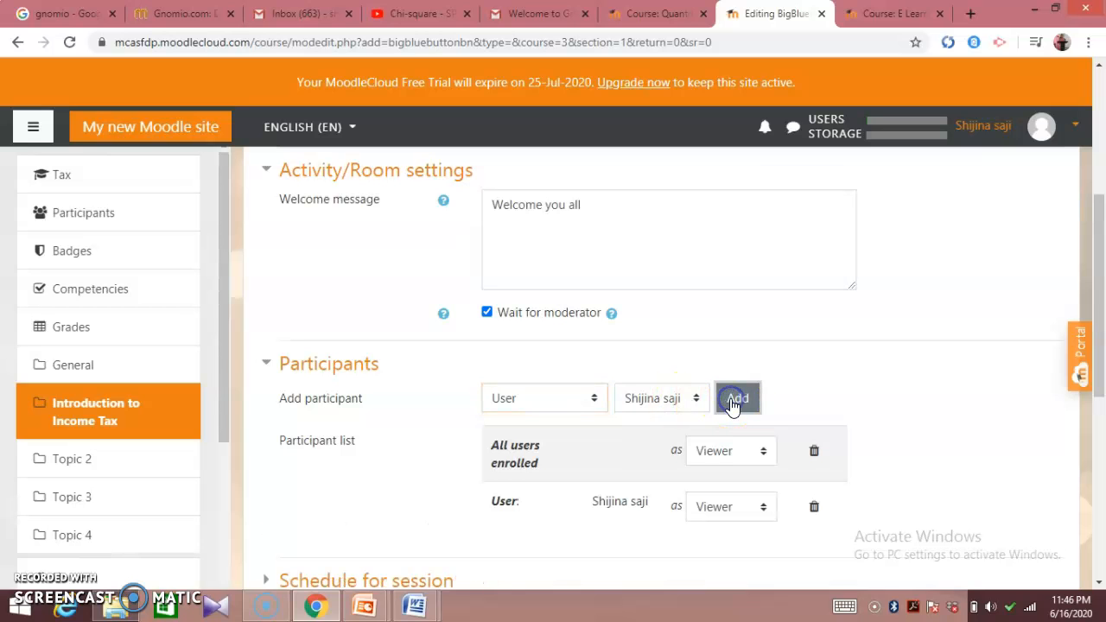
scroll(734, 437, "down", 1)
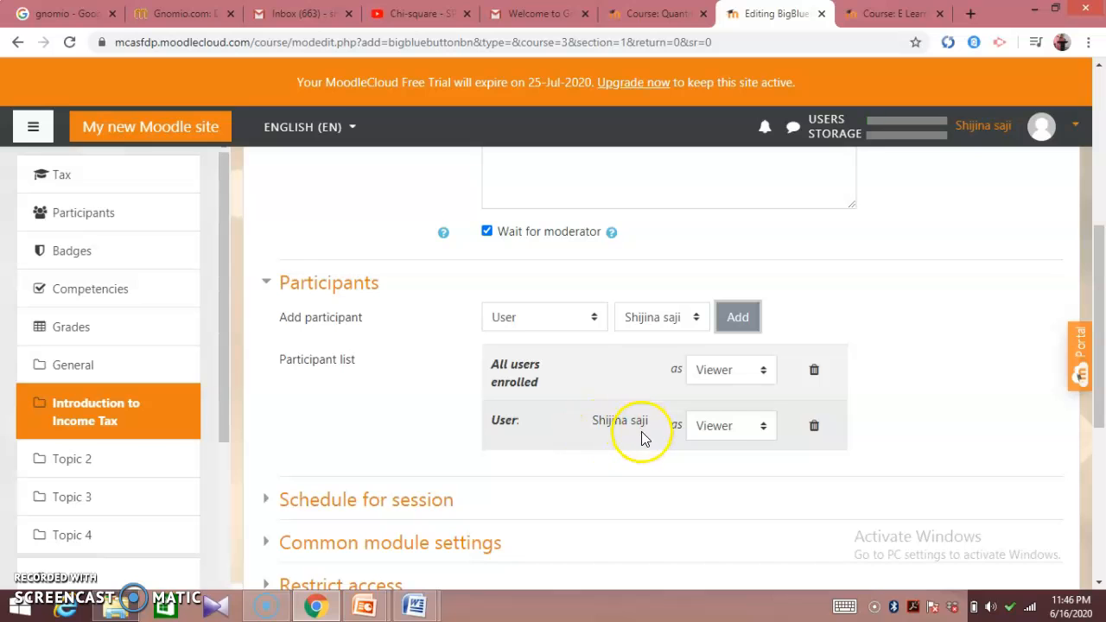
left_click(762, 425)
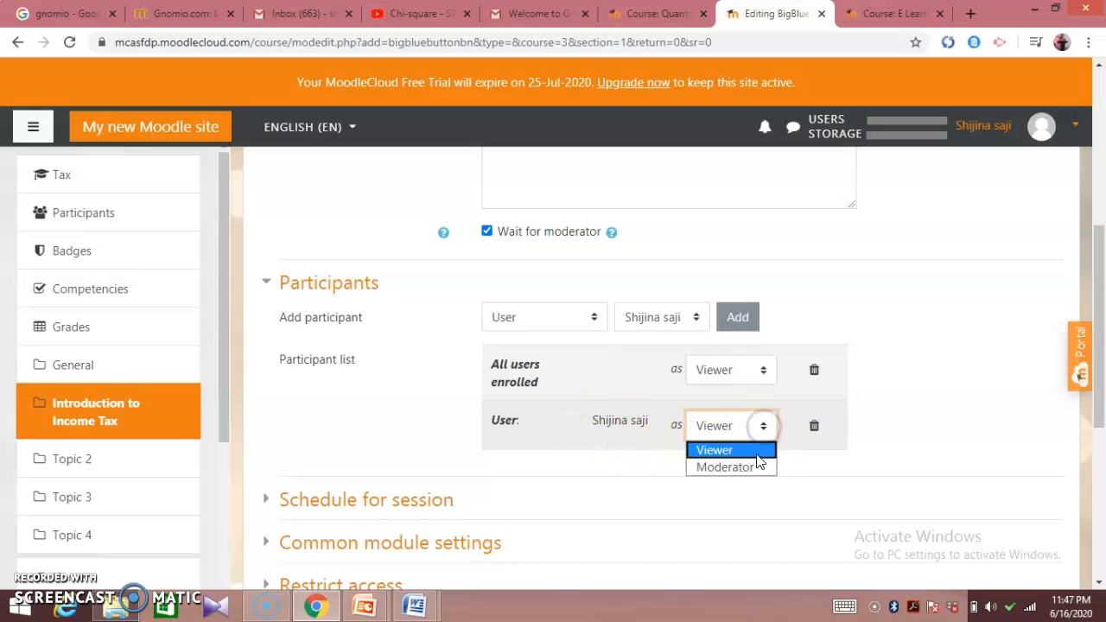
left_click(754, 463)
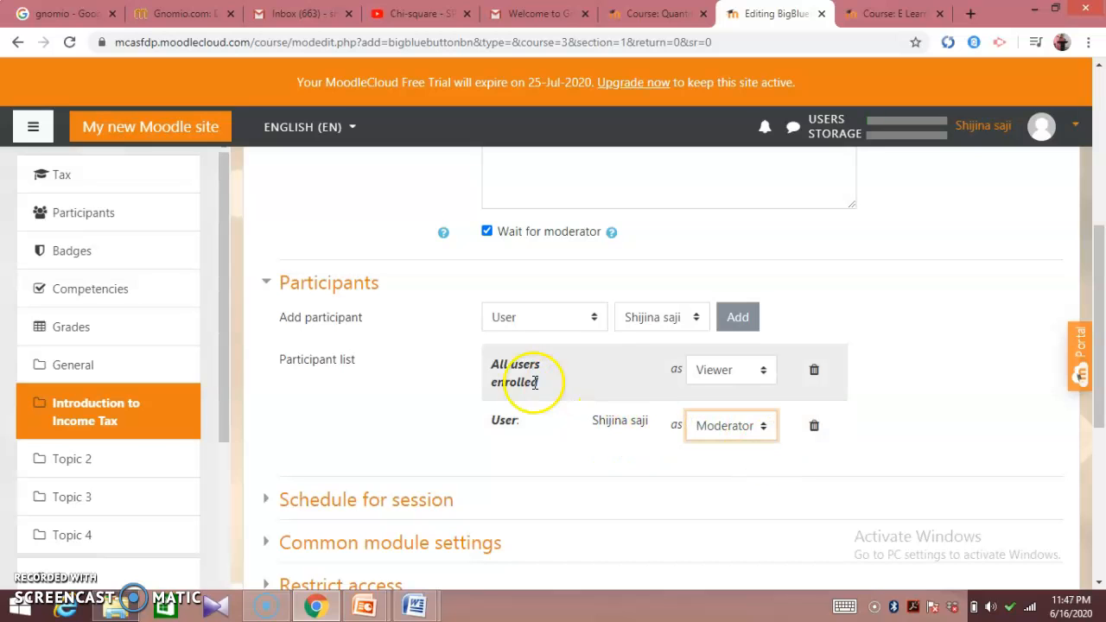
left_click(698, 462)
Enable the session's Join open time and set it to 19 June 2020, 10:10
scroll(698, 464, "down", 2)
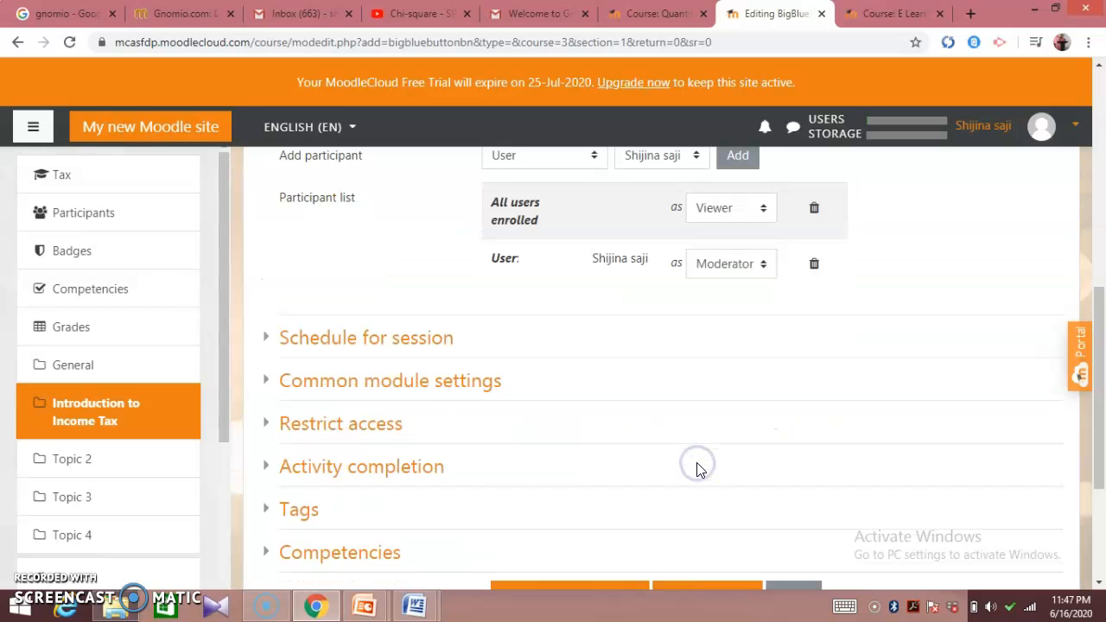
left_click(396, 340)
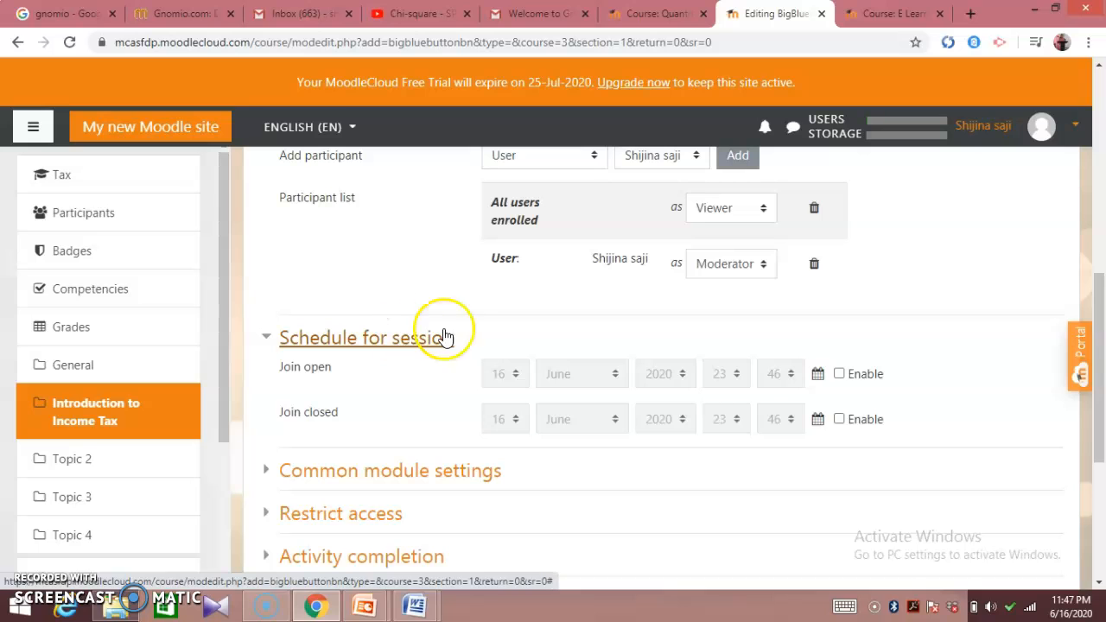
left_click(838, 375)
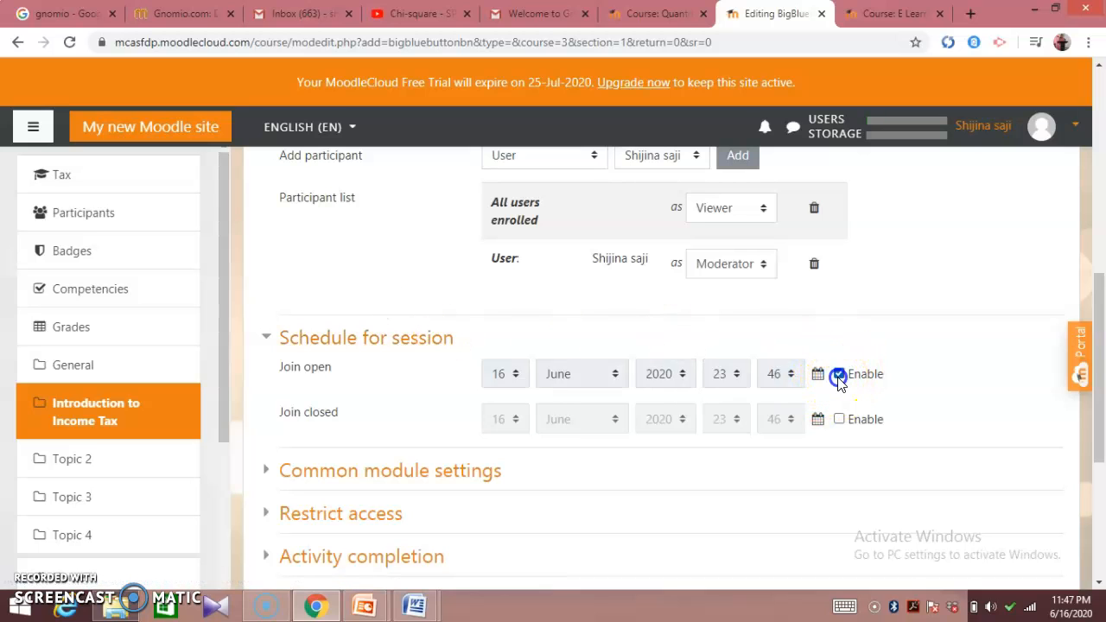
left_click(508, 373)
left_click(507, 316)
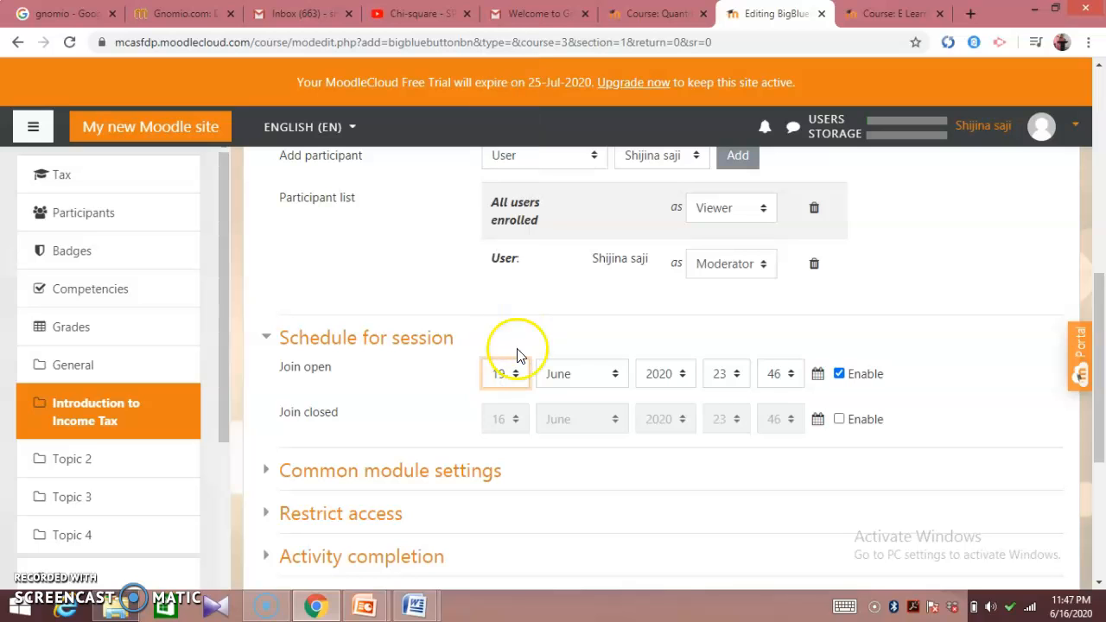
left_click(735, 377)
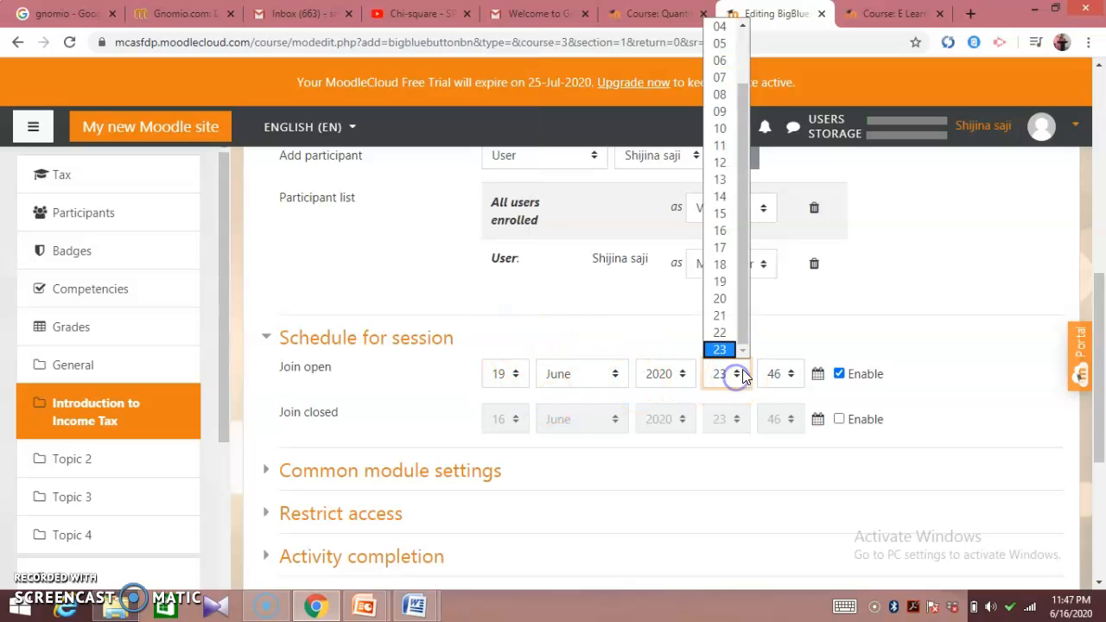
left_click(724, 139)
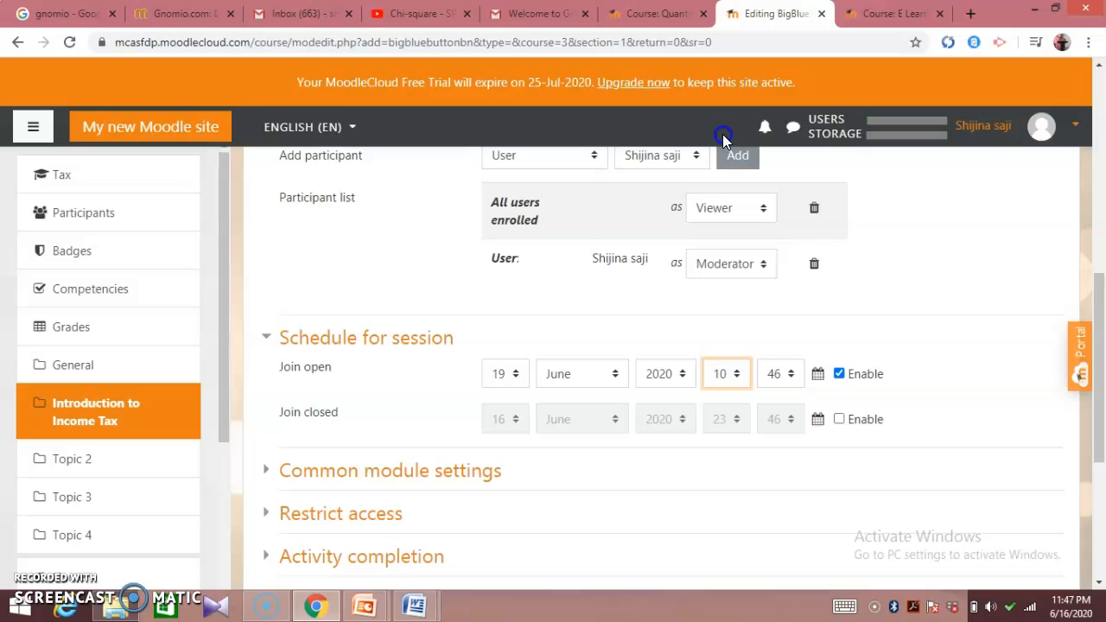
left_click(795, 374)
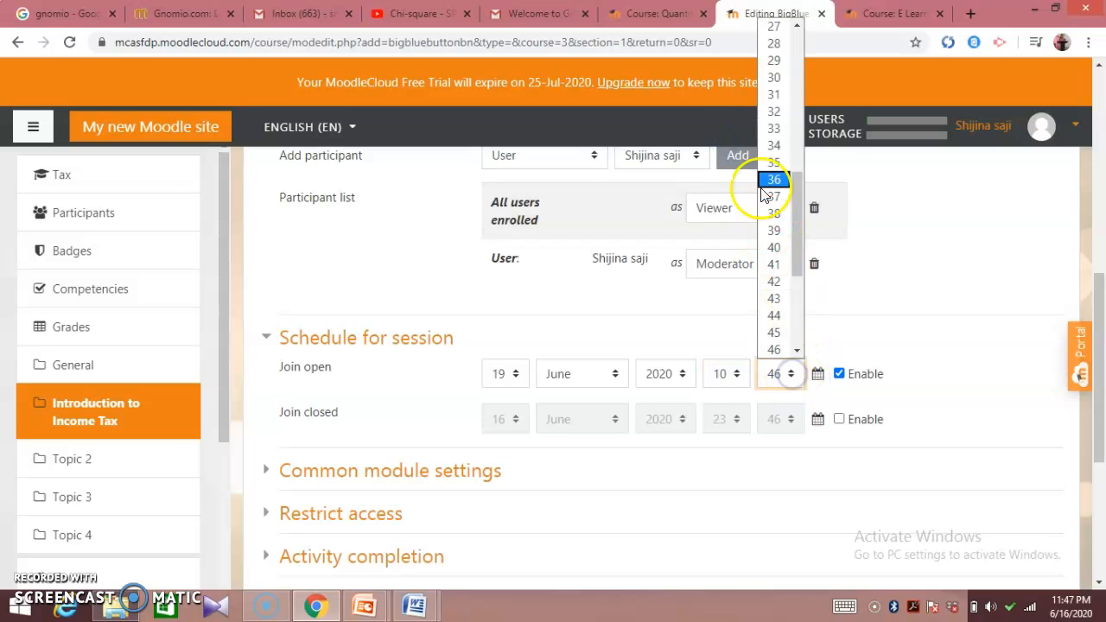
left_click(796, 24)
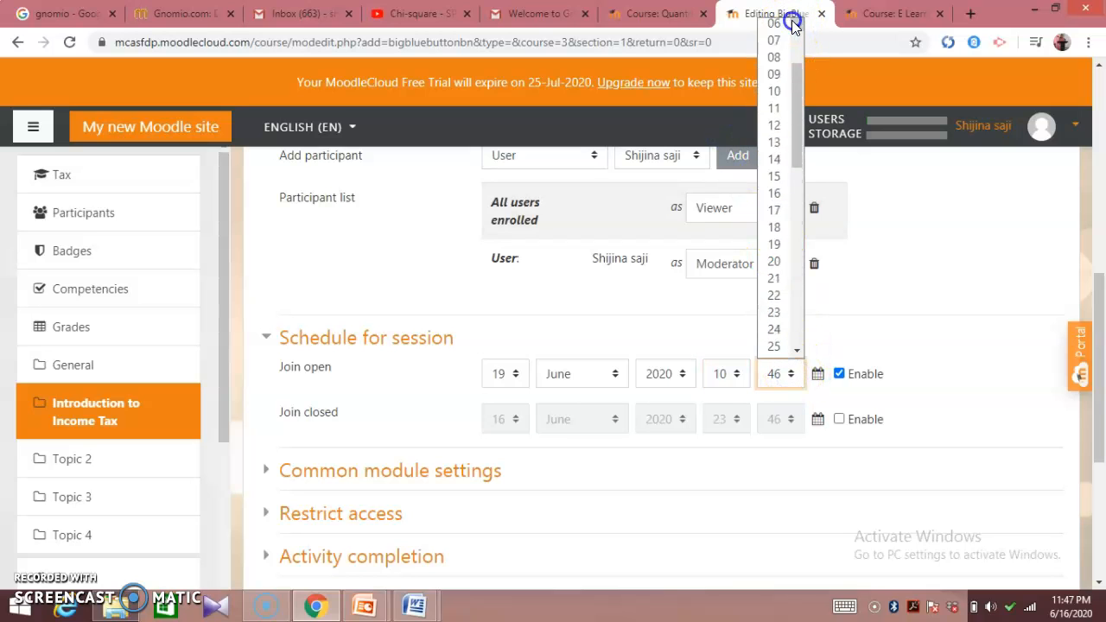
left_click(773, 92)
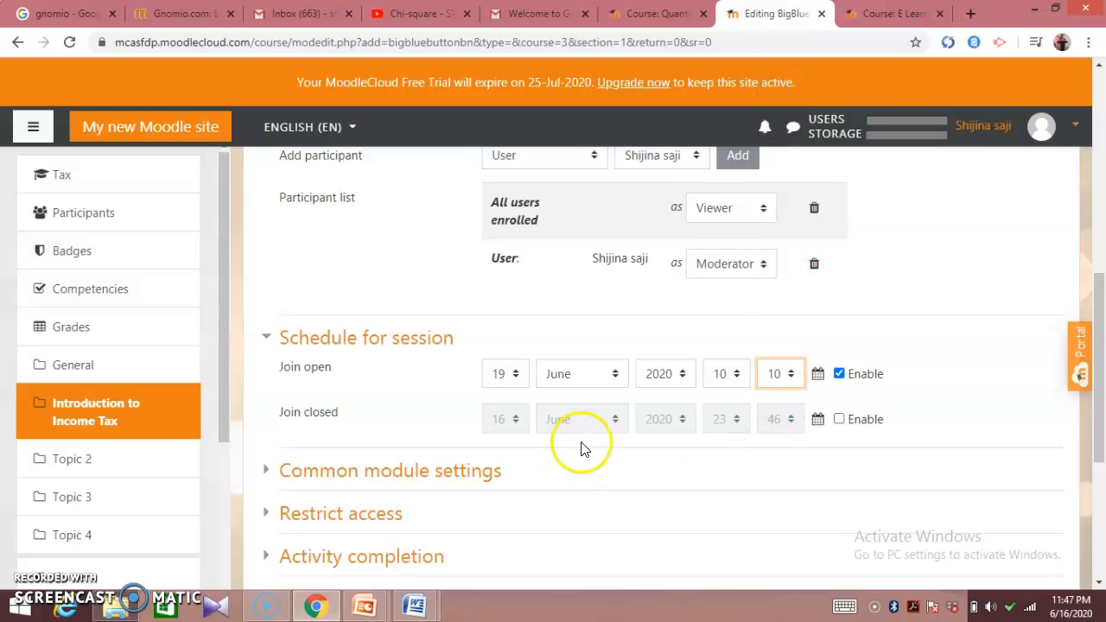
Enable the session's Join closed time and set it to 19 June 2020, 10:40
left_click(838, 419)
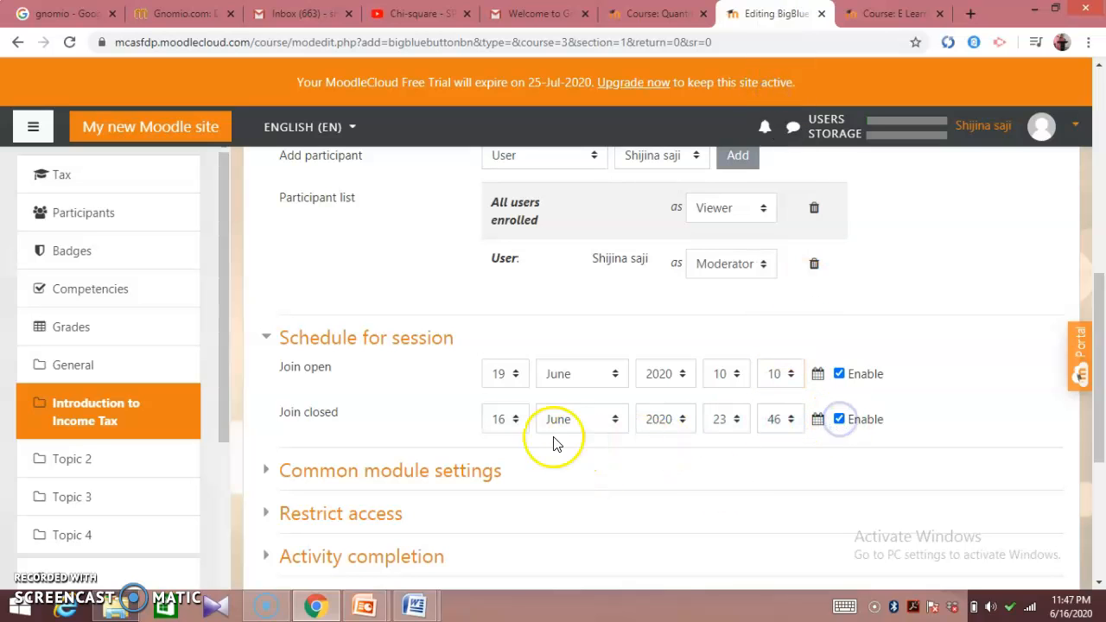
left_click(512, 419)
left_click_drag(519, 245, 521, 276)
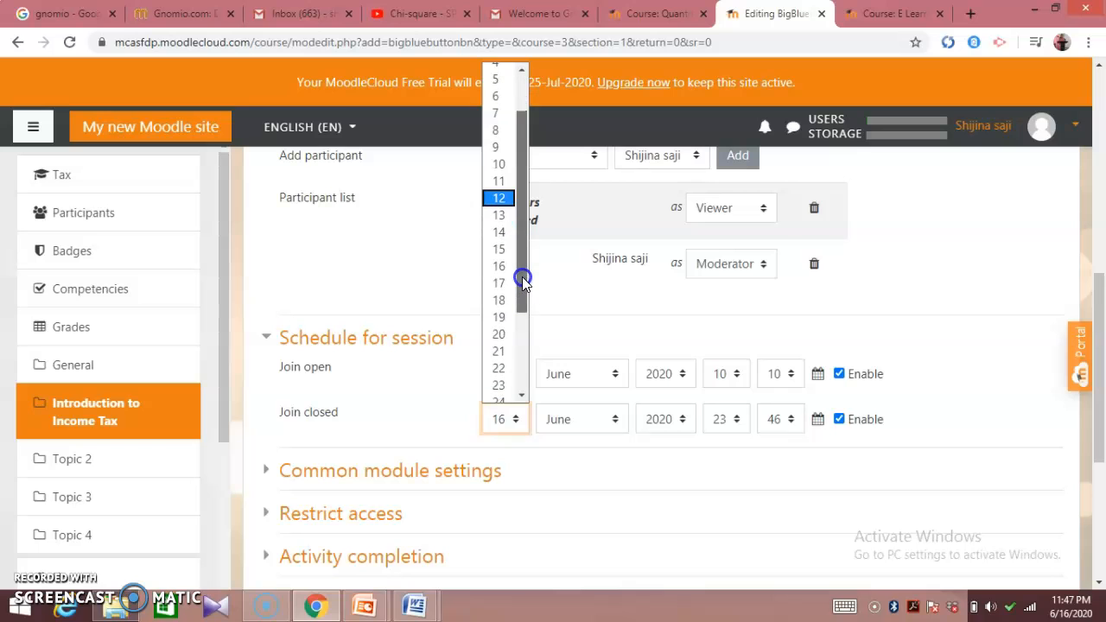
left_click(501, 315)
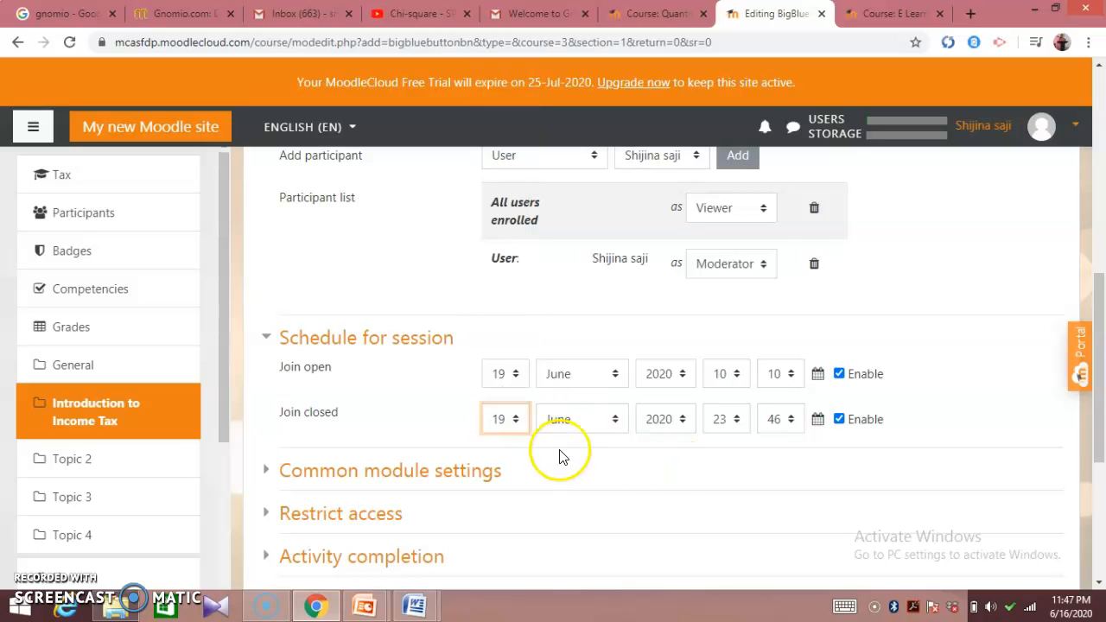
left_click(731, 421)
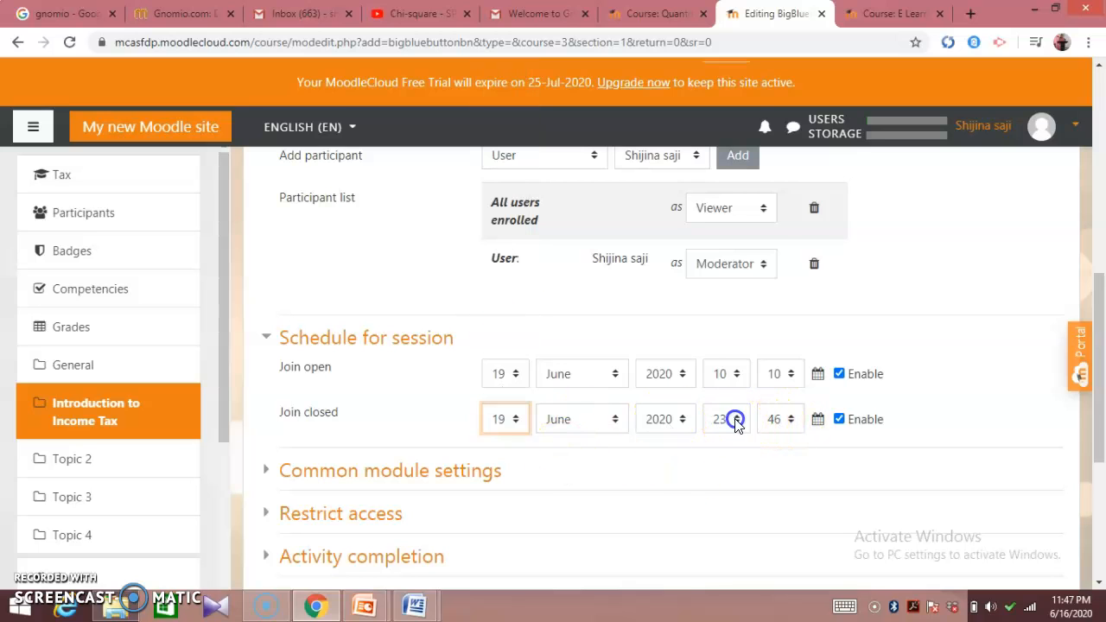
left_click(722, 171)
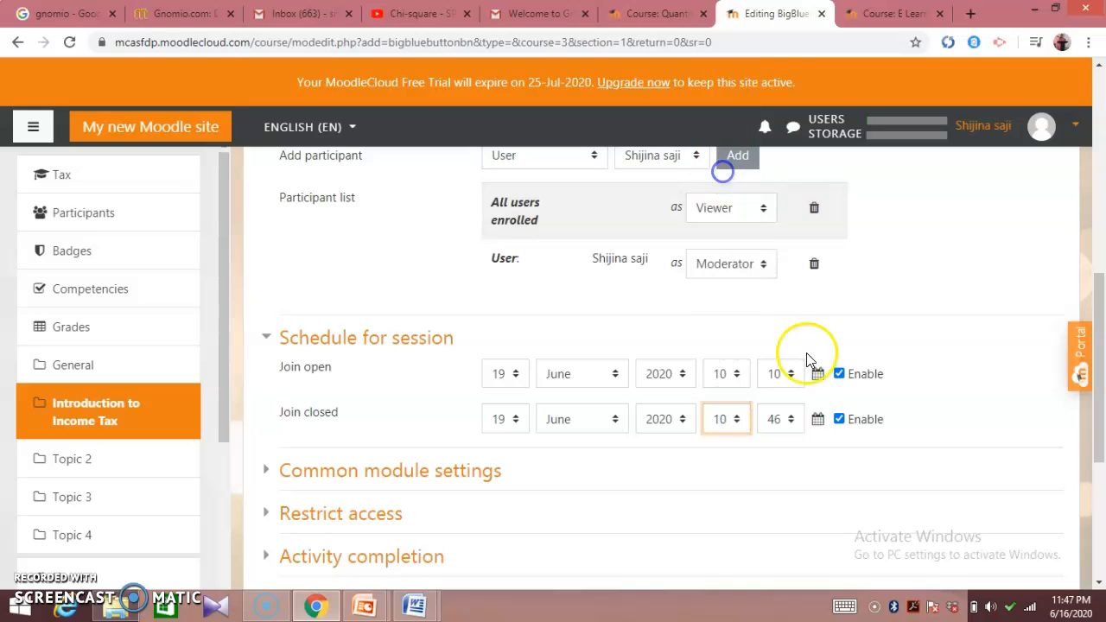
left_click(786, 420)
left_click_drag(793, 242, 796, 253)
left_click(780, 258)
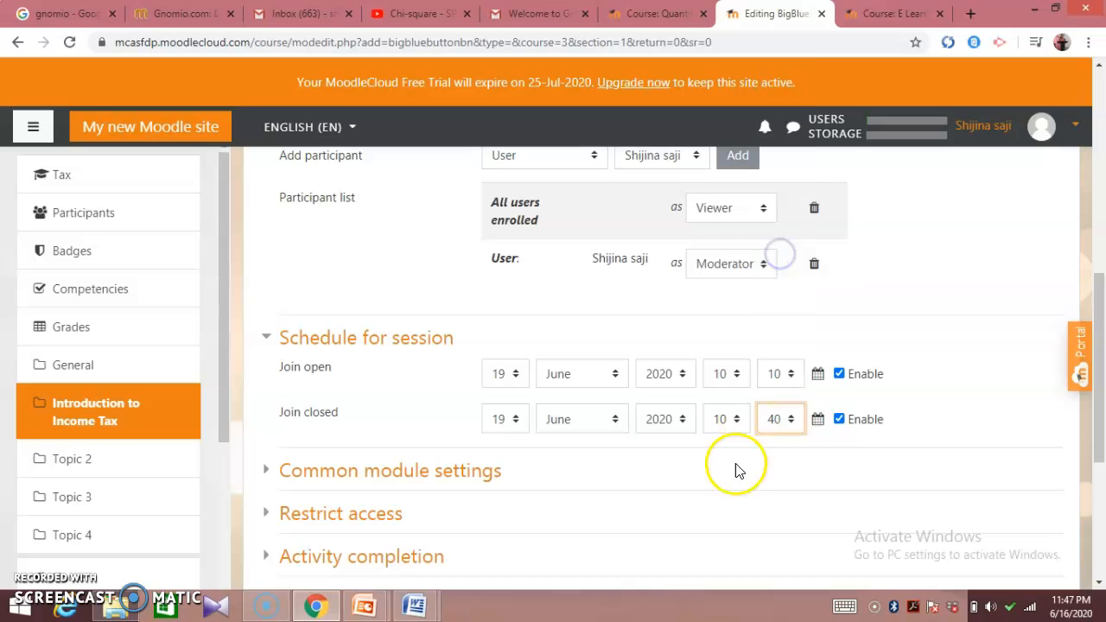
scroll(723, 494, "down", 2)
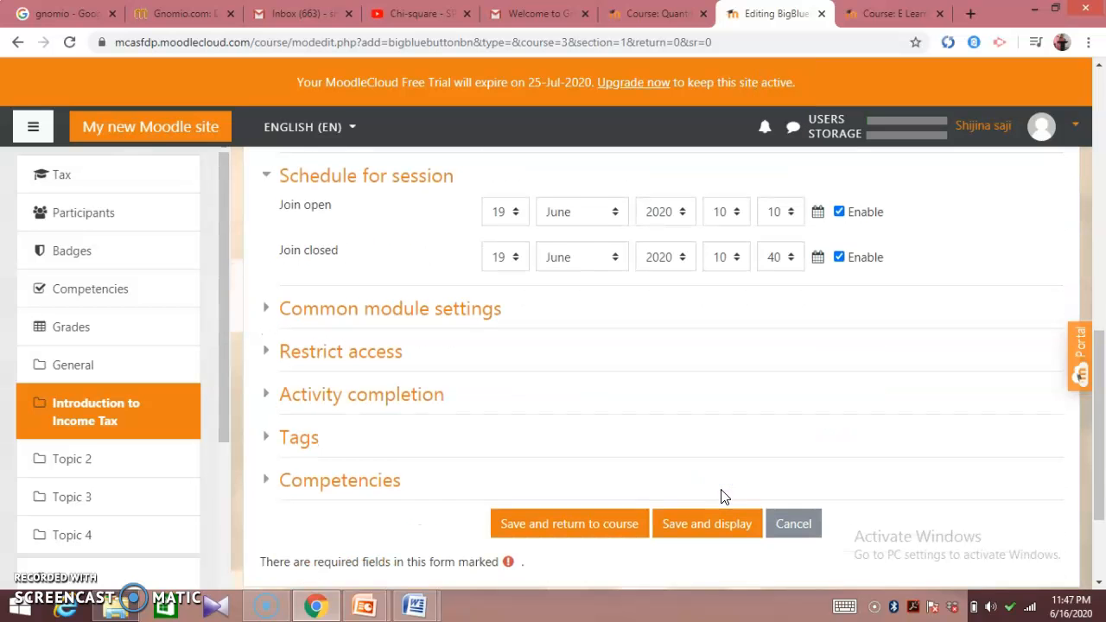
scroll(724, 496, "down", 1)
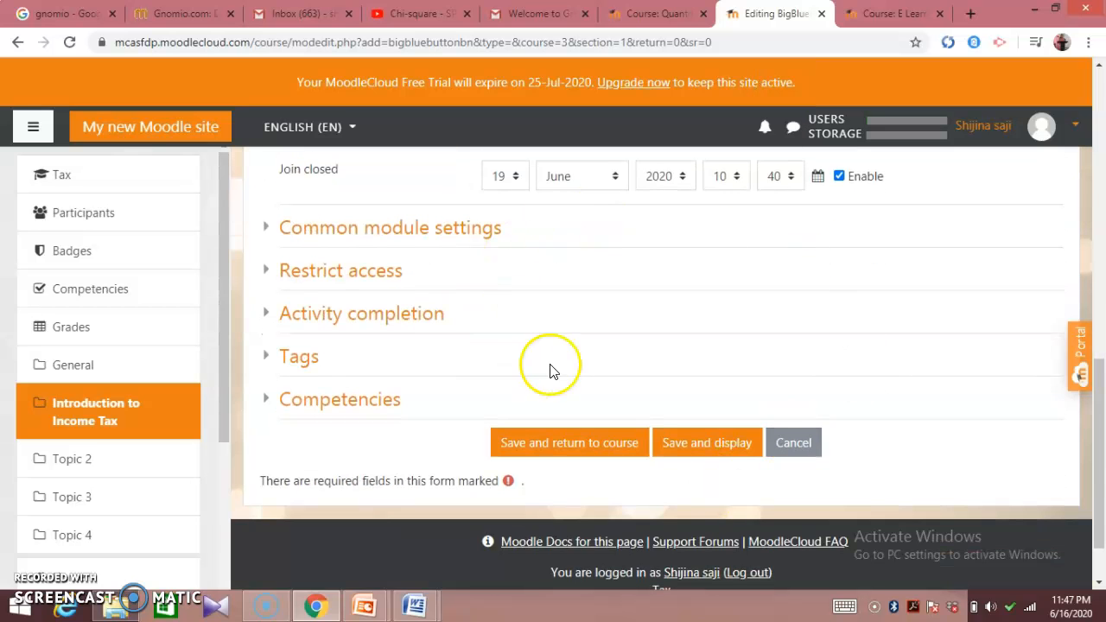
scroll(585, 339, "up", 1)
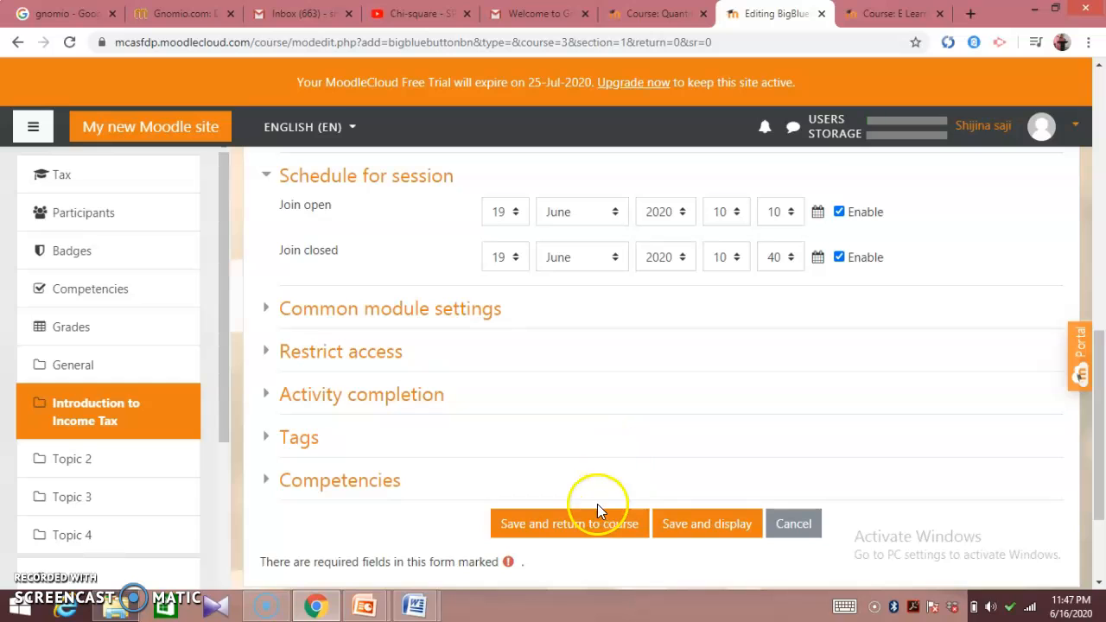
Save the scheduled live session activity and display its page to check the join times
left_click(689, 525)
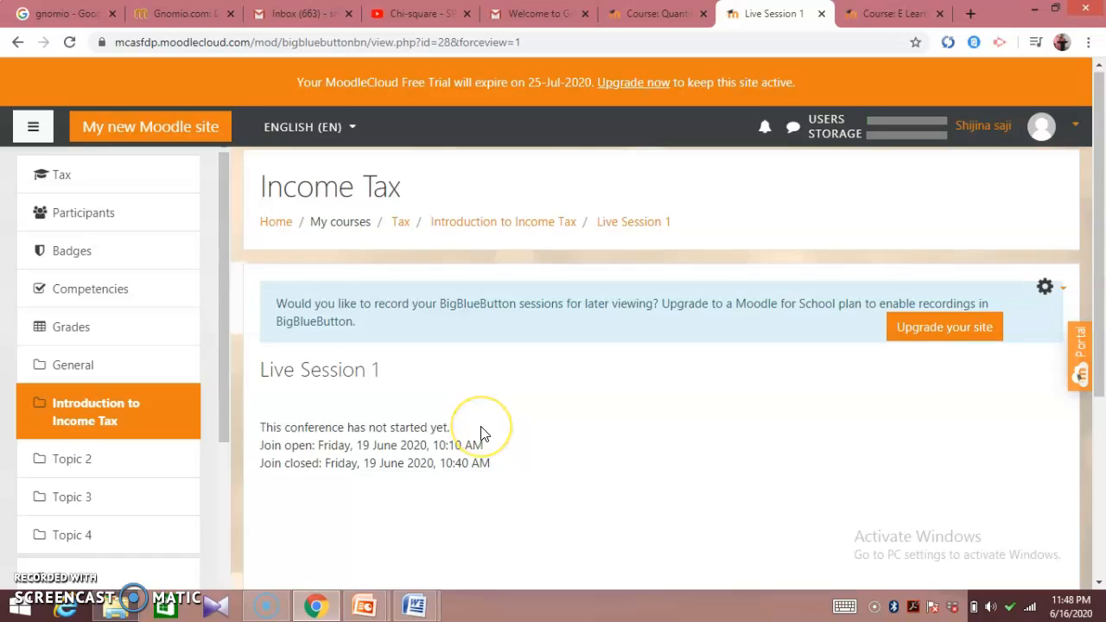
scroll(481, 433, "down", 1)
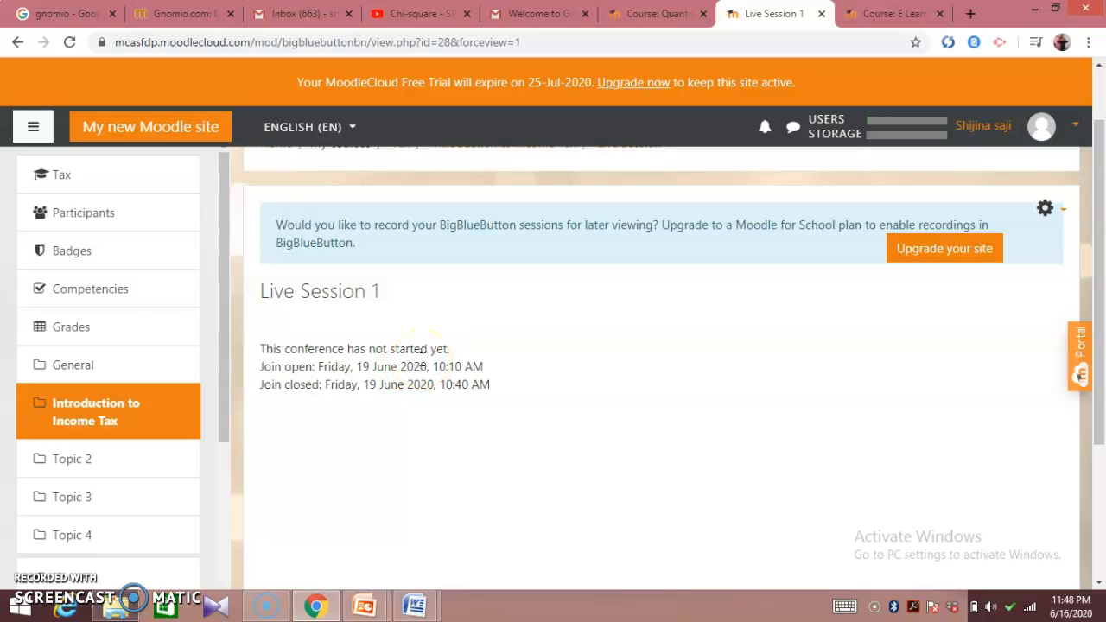
scroll(432, 366, "up", 1)
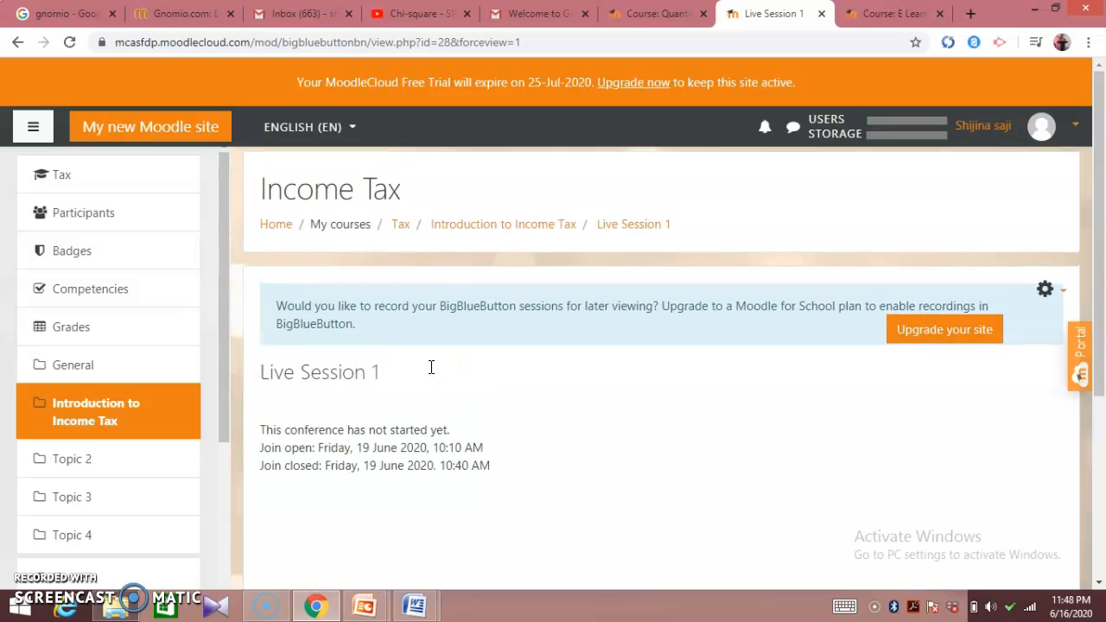
Return to the Income Tax course page and check the Live Session 1 entry in the Introduction to Income Tax section
left_click(401, 226)
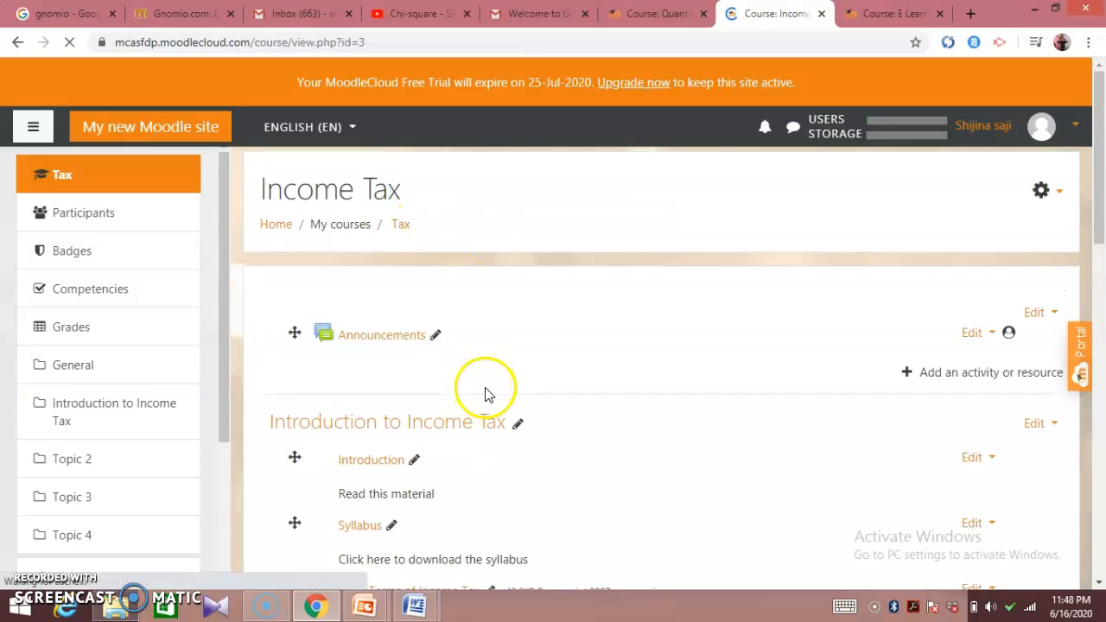
scroll(485, 395, "down", 7)
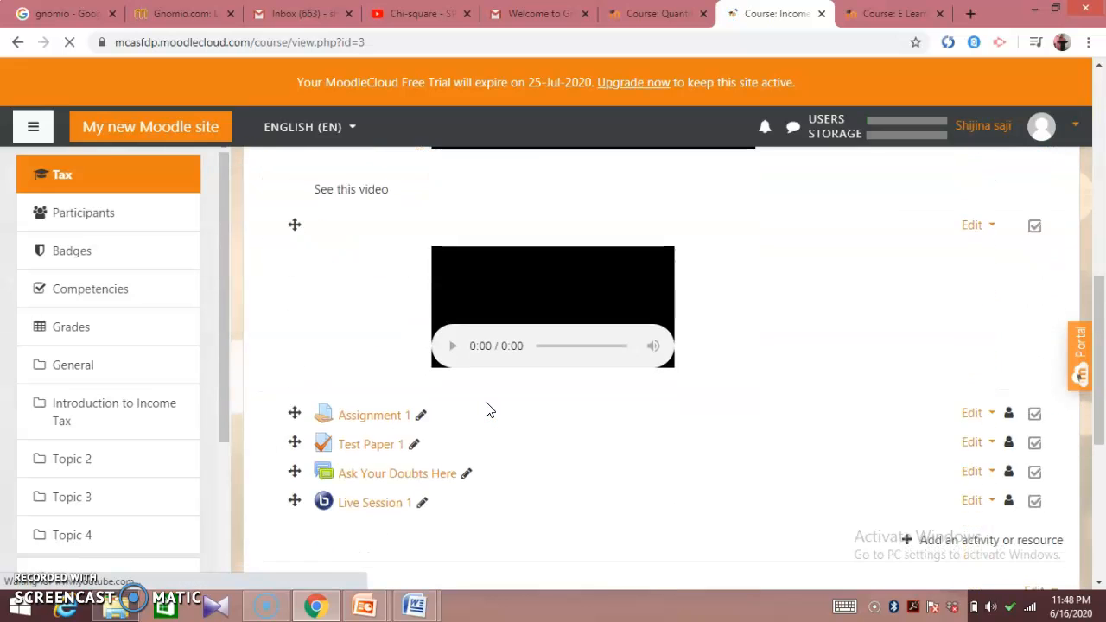
scroll(486, 410, "down", 2)
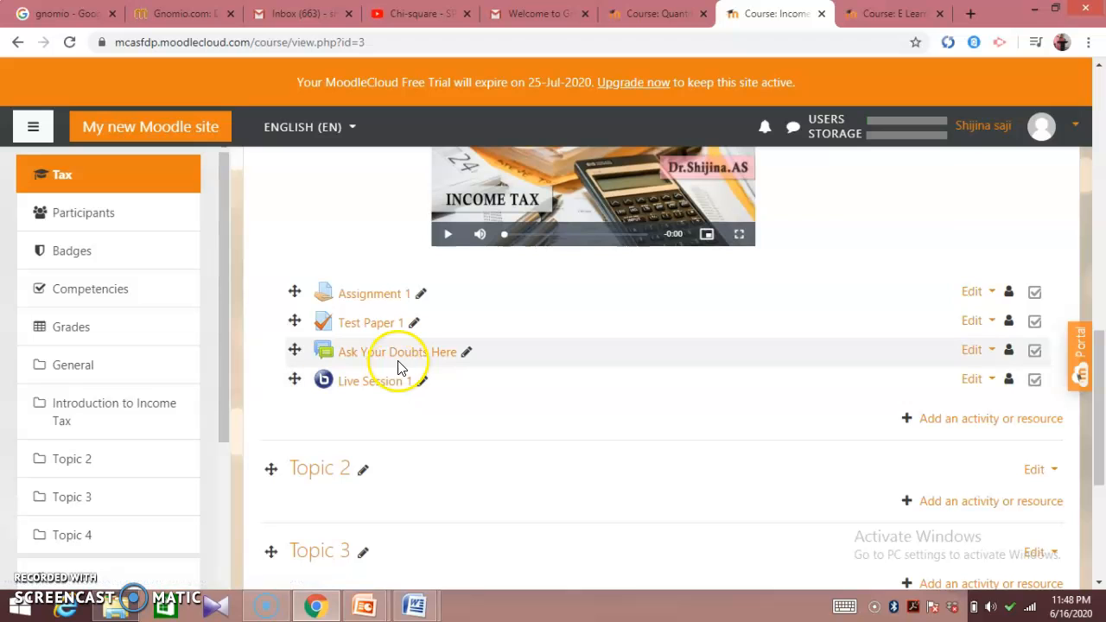
scroll(380, 400, "up", 4)
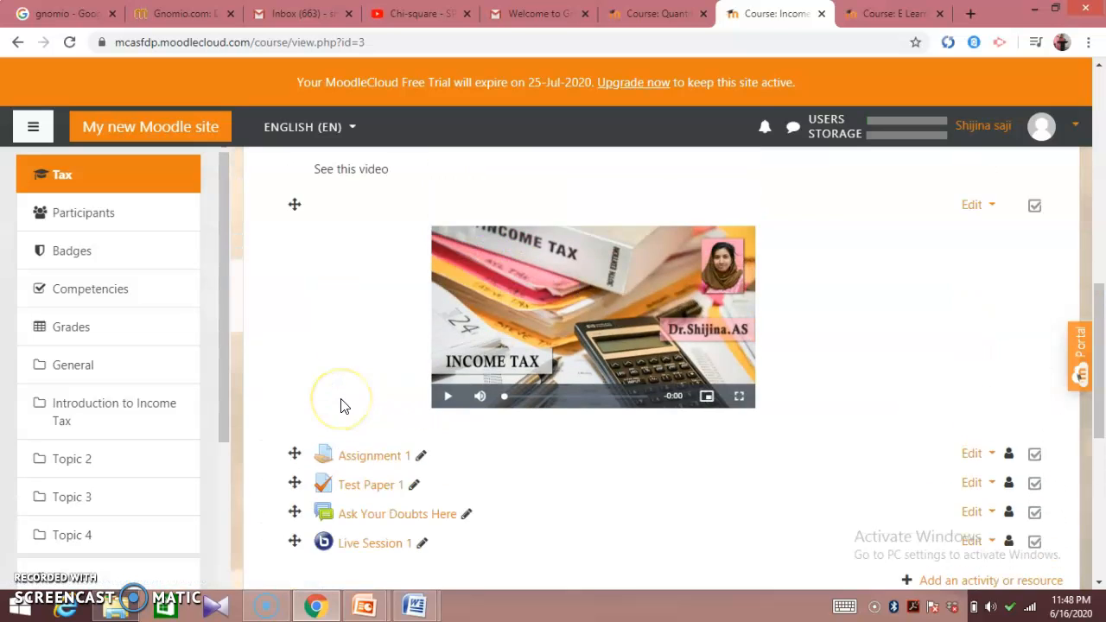
Move the Assessee Section 2(7) video above the Basic Terms of Income Tax file, directly below Syllabus
scroll(340, 400, "up", 3)
scroll(341, 399, "down", 4)
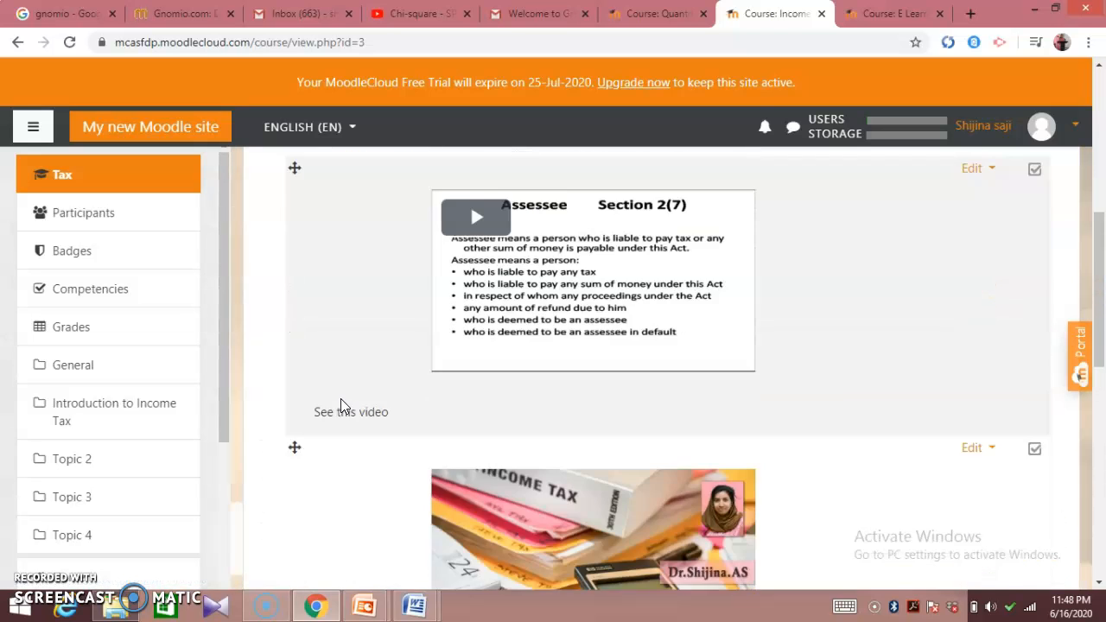
scroll(340, 400, "down", 3)
left_click_drag(320, 378, 305, 363)
scroll(305, 364, "up", 4)
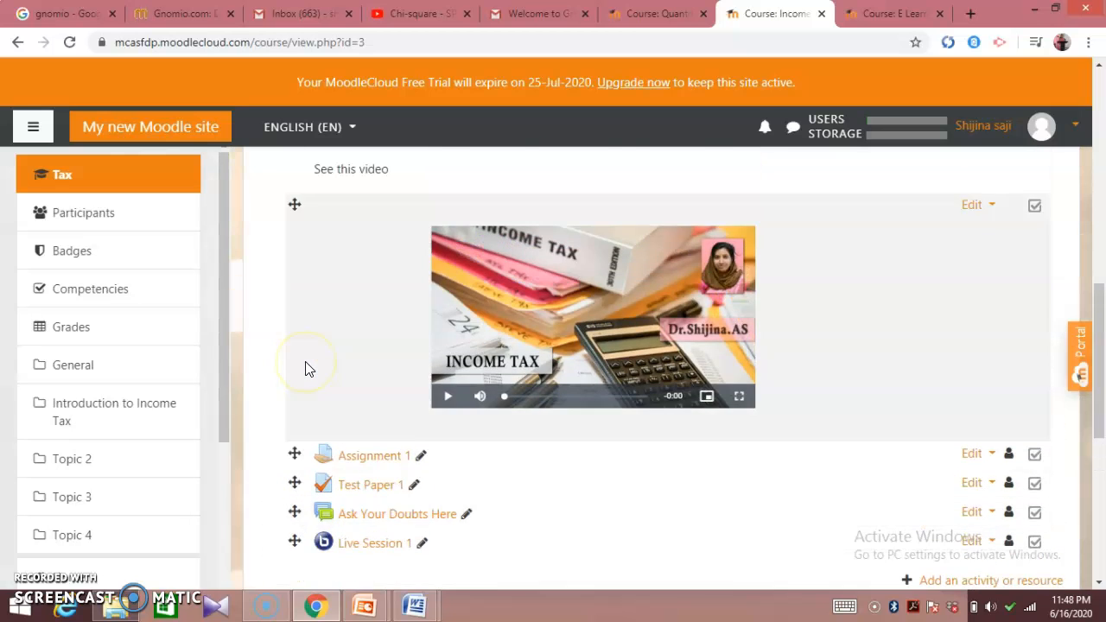
scroll(305, 386, "up", 3)
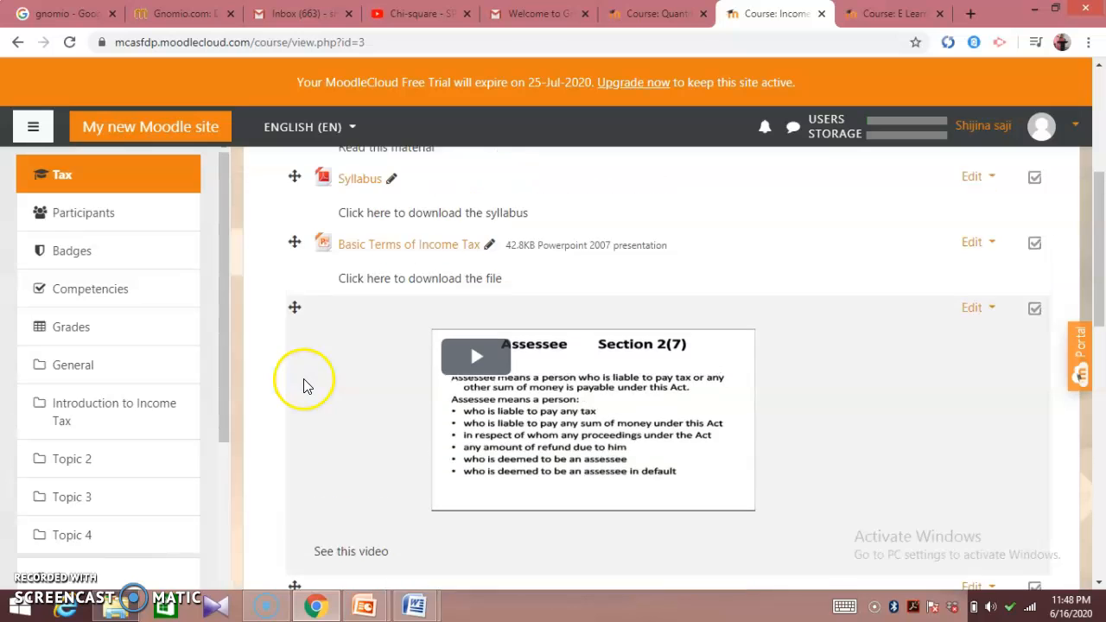
left_click_drag(295, 332, 294, 252)
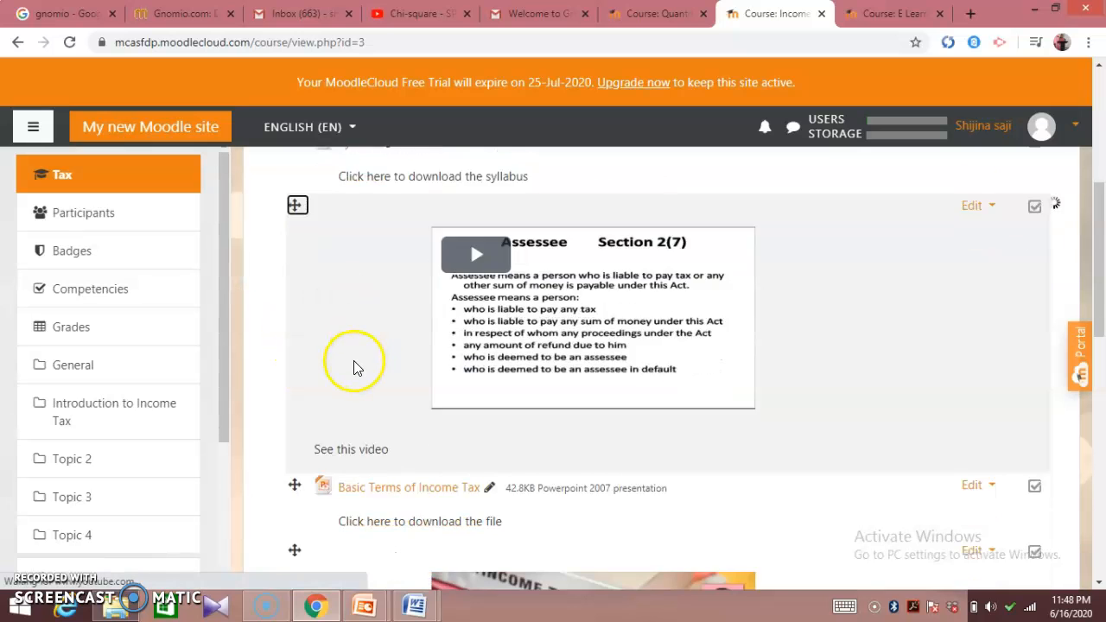
Move the Syllabus file above the Introduction page, to the start of the Introduction to Income Tax section
scroll(350, 380, "down", 2)
scroll(347, 389, "up", 10)
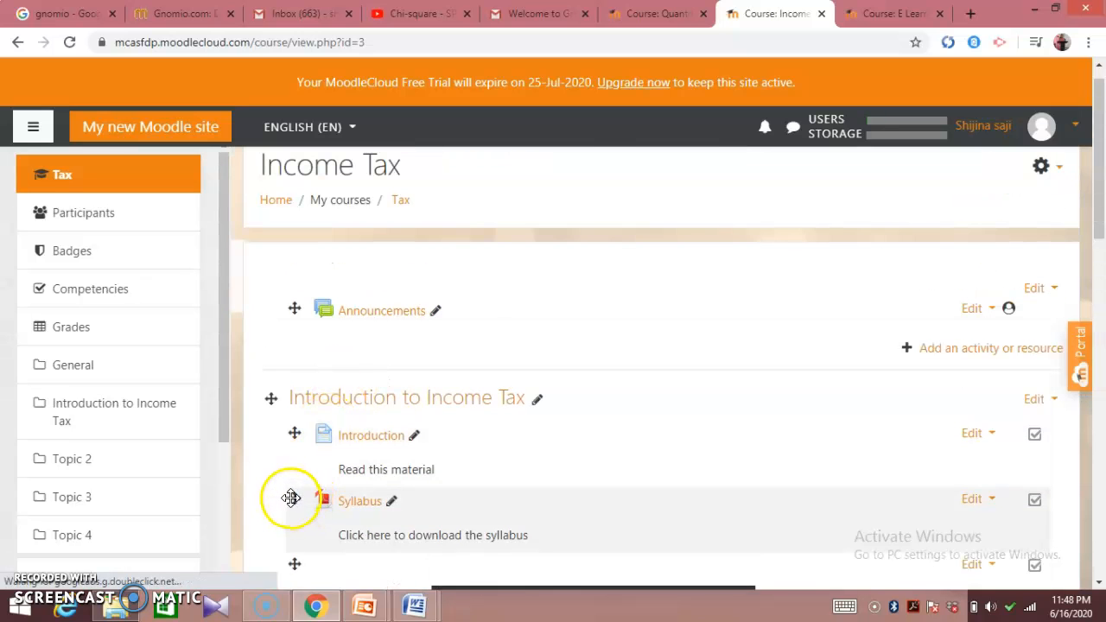
left_click_drag(292, 429, 292, 428)
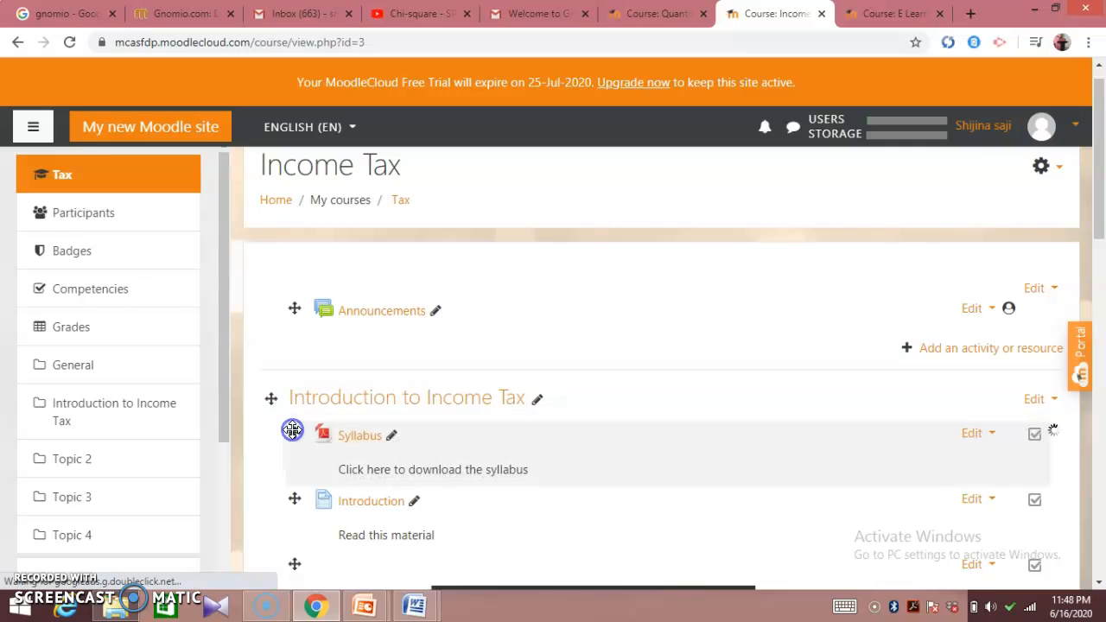
Move the Syllabus file below the "See this video" item in the Introduction to Income Tax section
scroll(314, 471, "down", 2)
left_click_drag(297, 268, 294, 423)
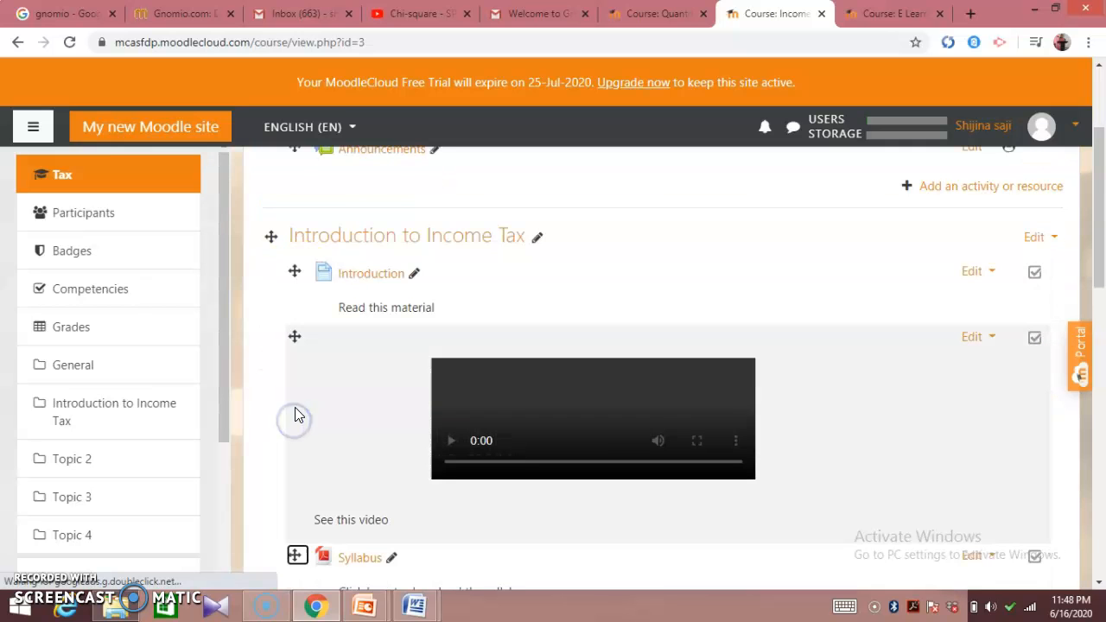
scroll(333, 400, "down", 9)
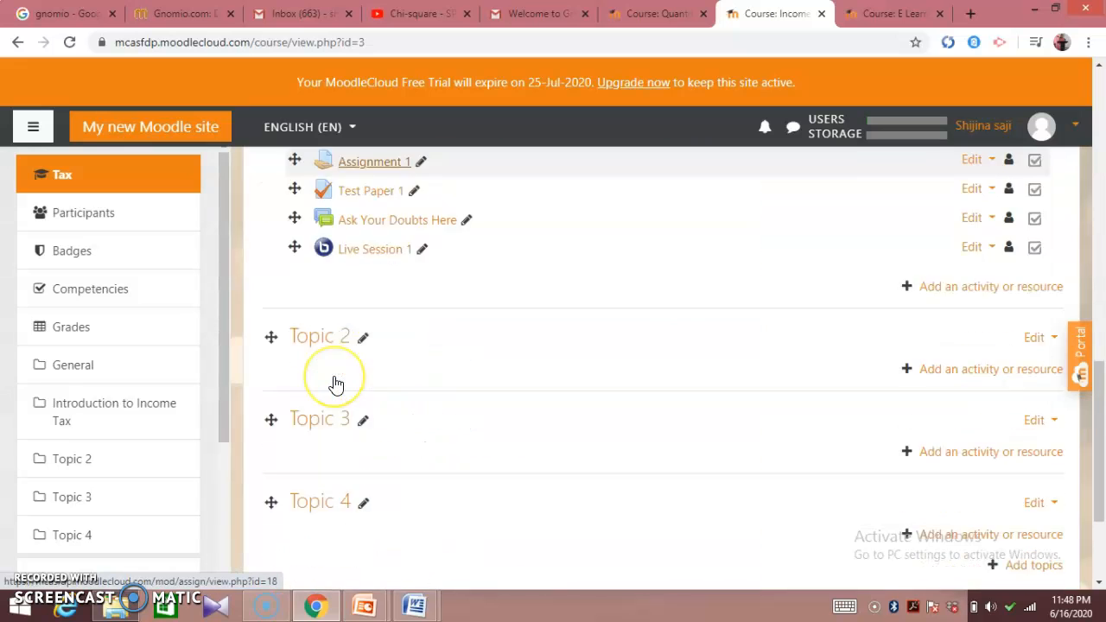
scroll(336, 384, "down", 3)
scroll(400, 348, "up", 1)
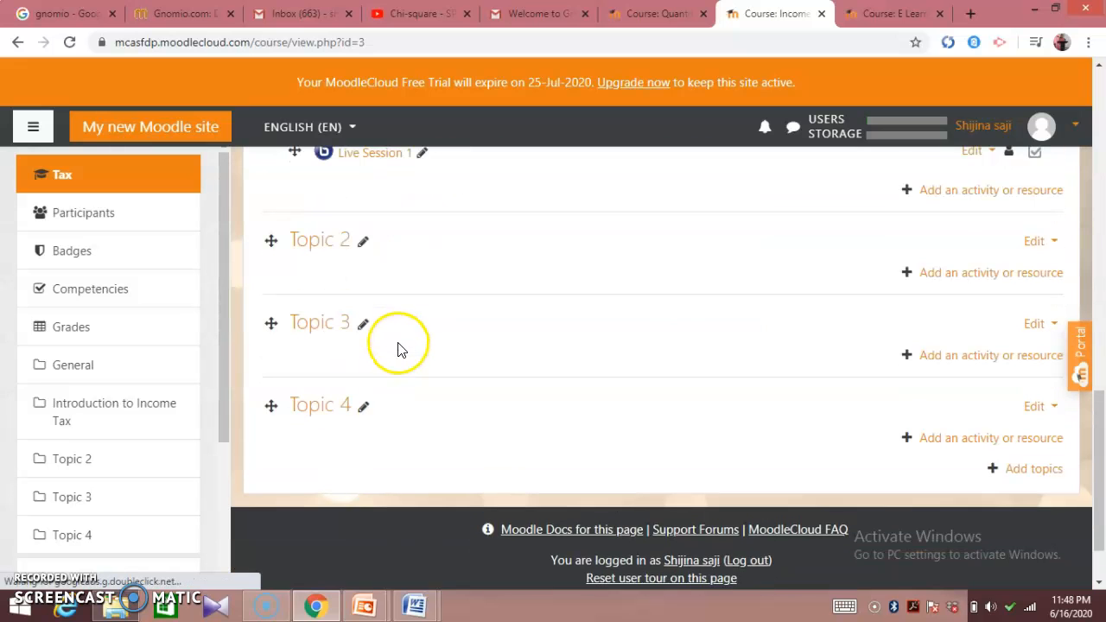